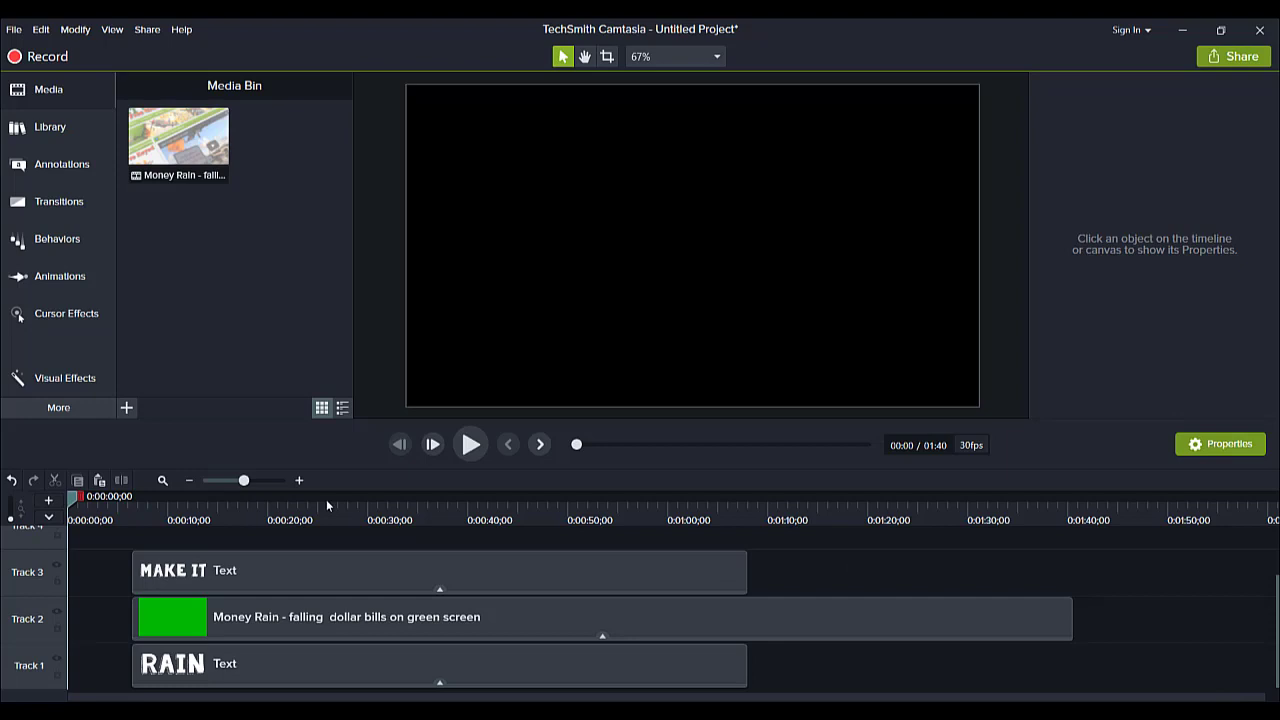
- Preview the finished MAKE IT / RAIN composition with falling bills, pausing around 0:33
click(470, 444)
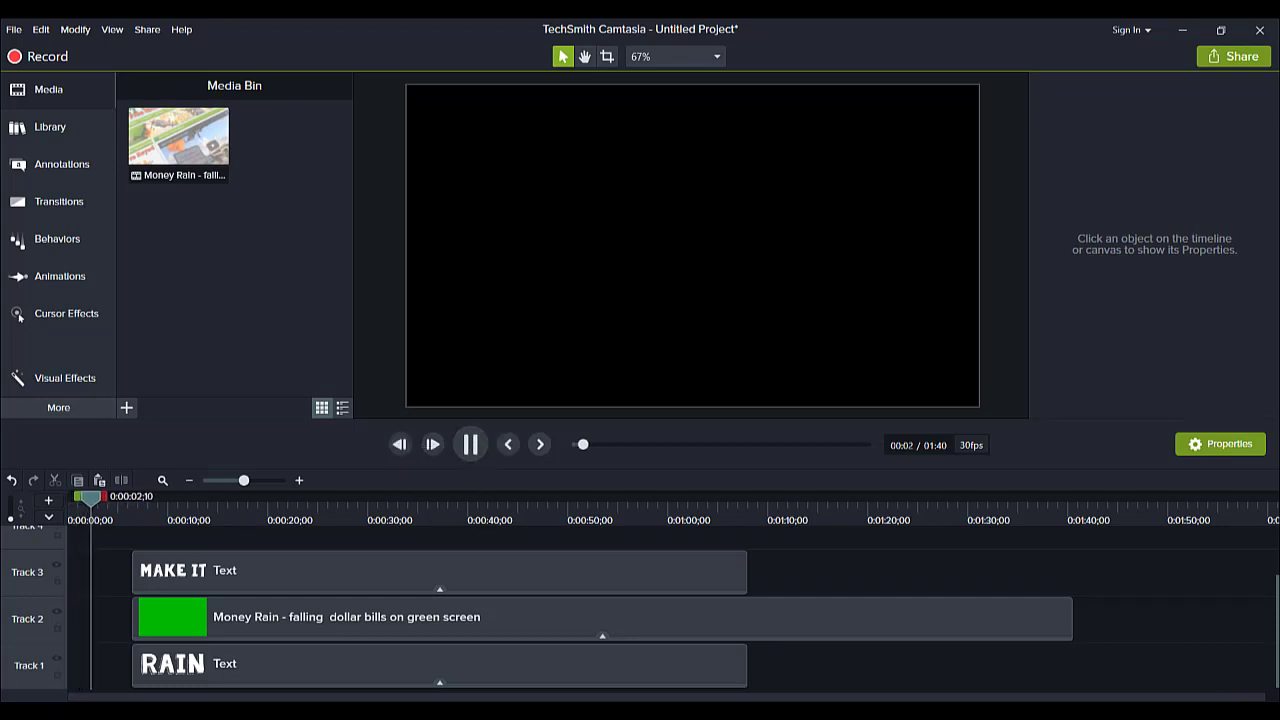
mouse_move(472, 715)
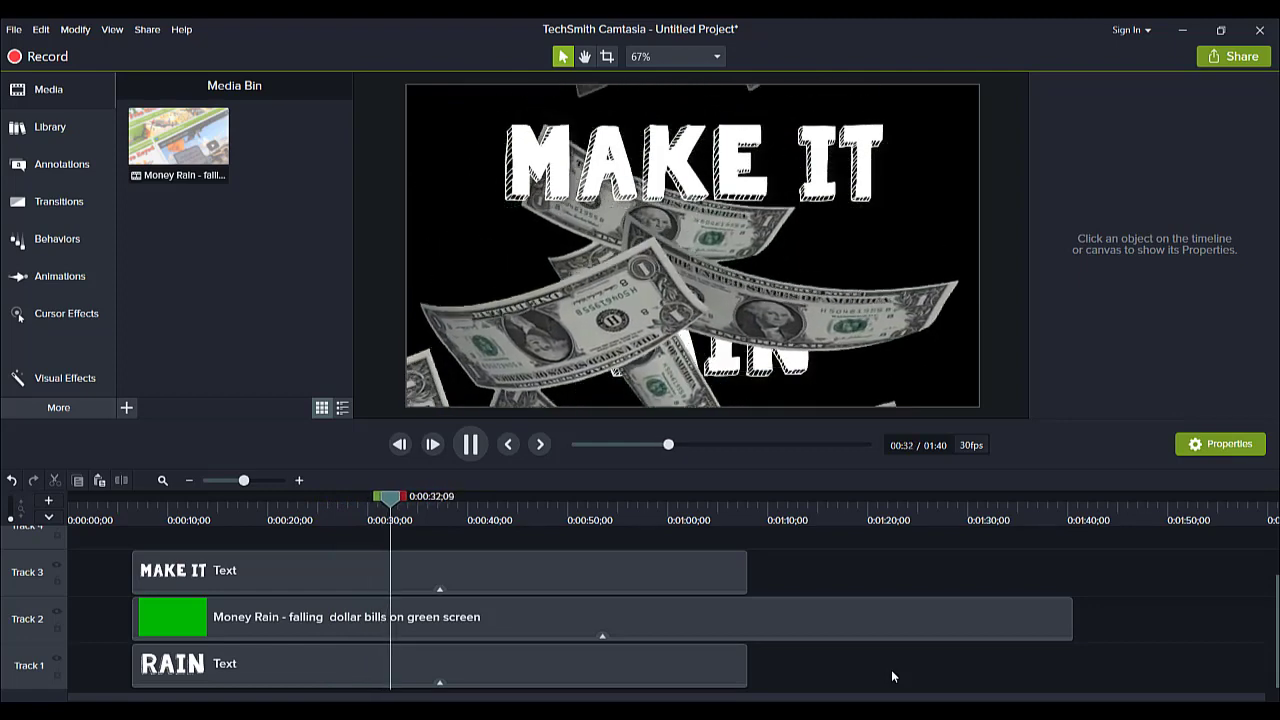
click(471, 443)
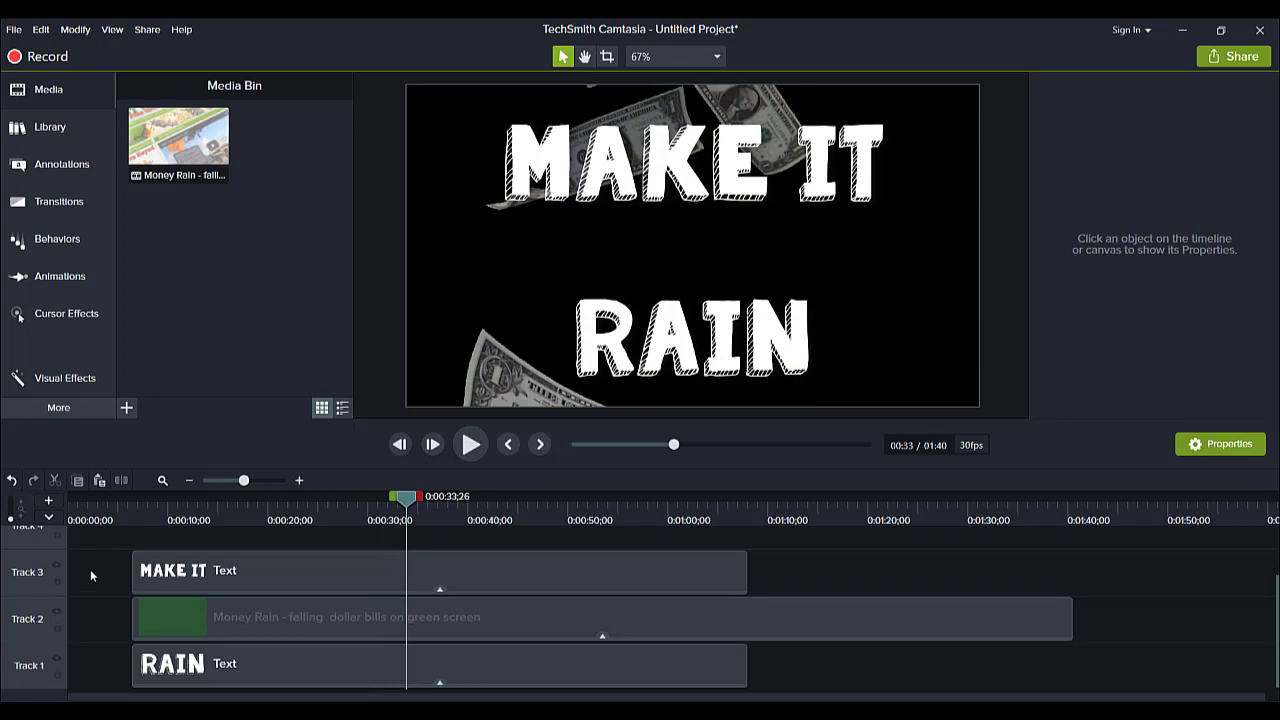
- Shift the MAKE IT, Money Rain and RAIN clips far to the right along the timeline
drag(90, 569, 868, 562)
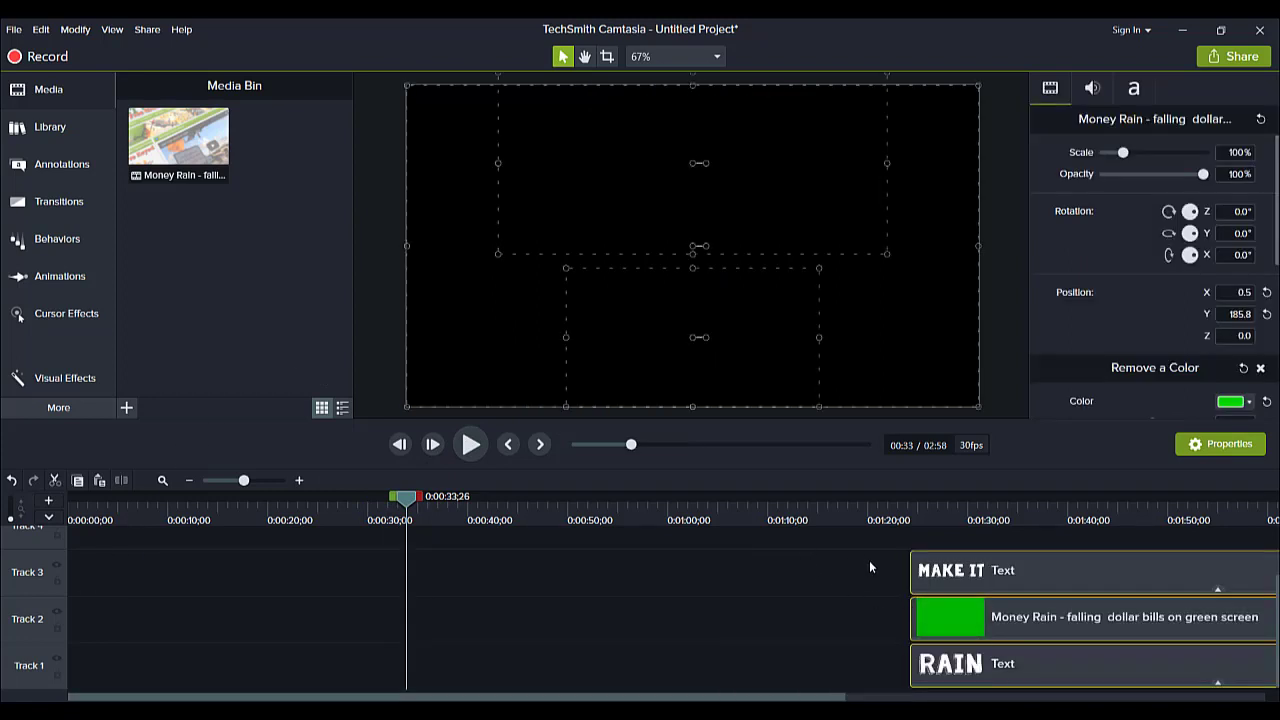
click(869, 566)
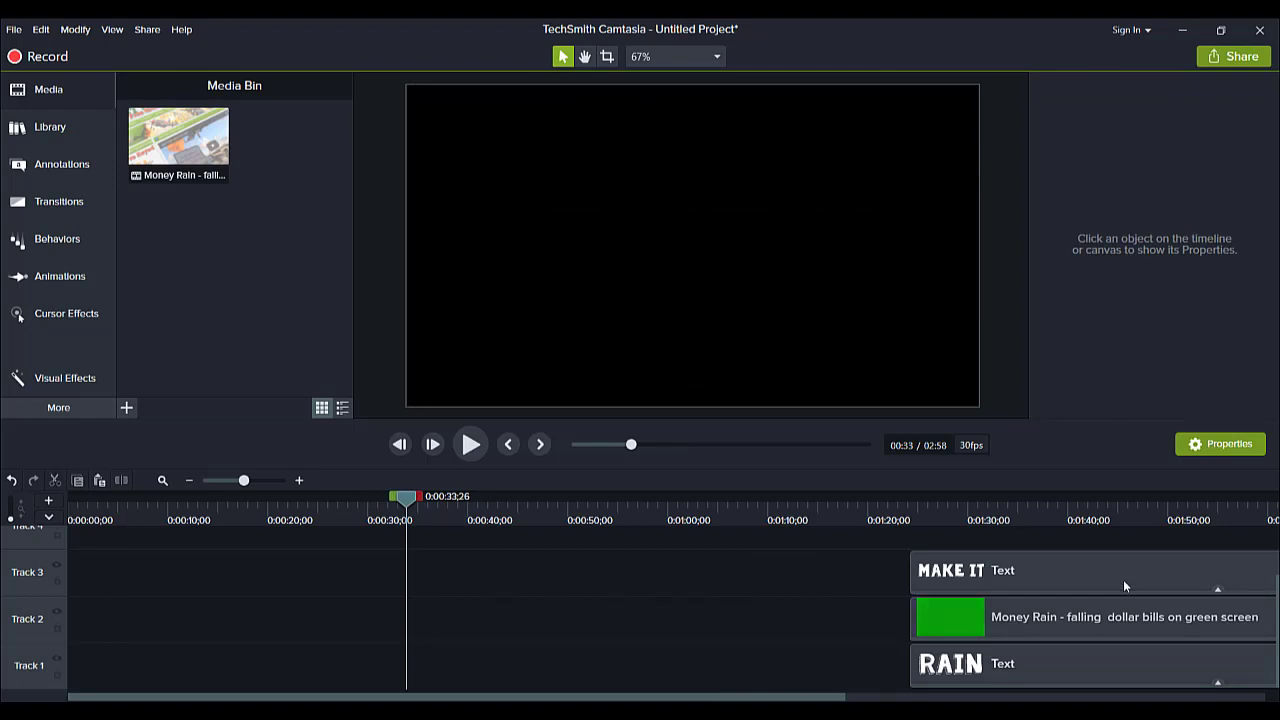
drag(866, 568, 1036, 688)
drag(951, 611, 1278, 620)
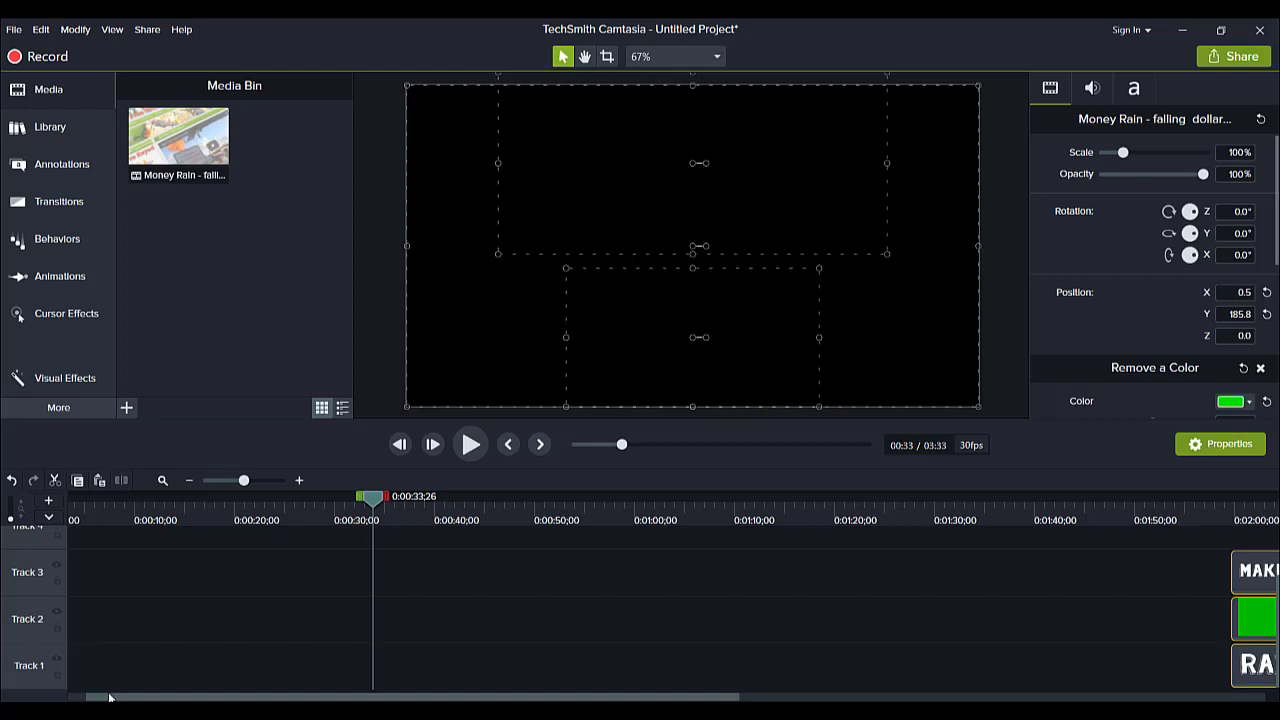
- Scroll the timeline back to 0:00, deselect the clips and dismiss the optimizer notification
drag(110, 698, 38, 700)
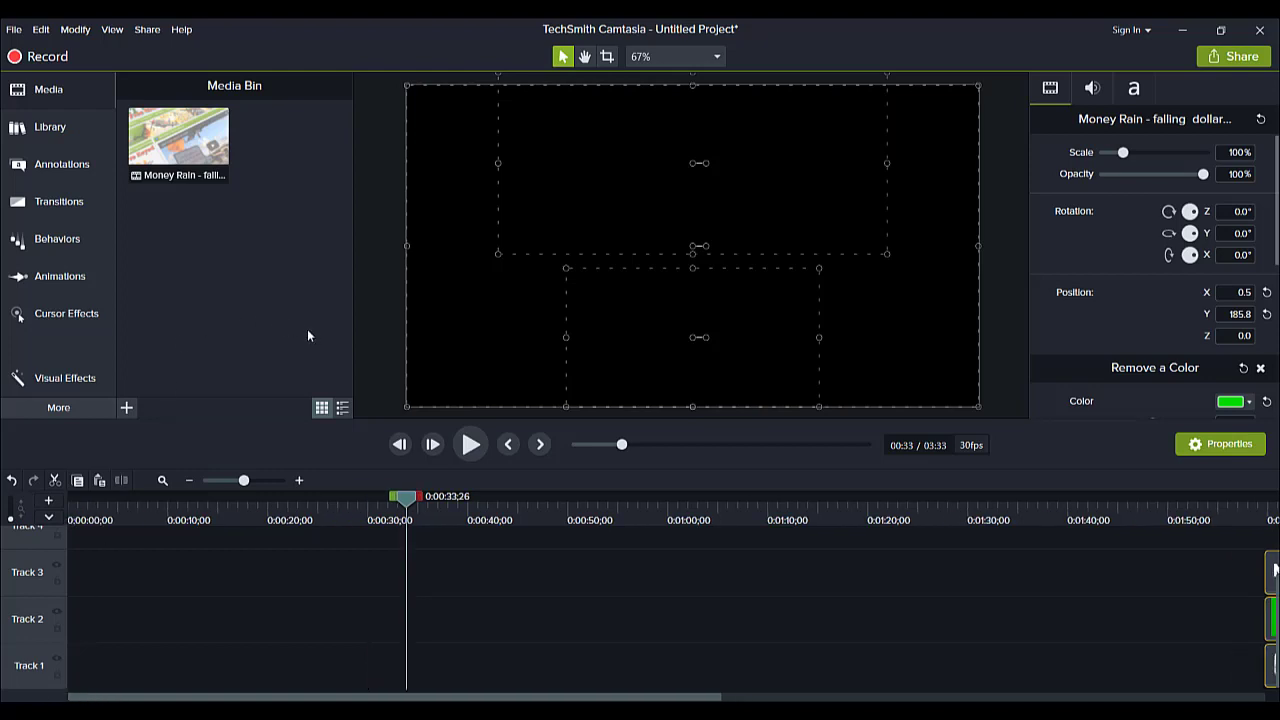
click(378, 326)
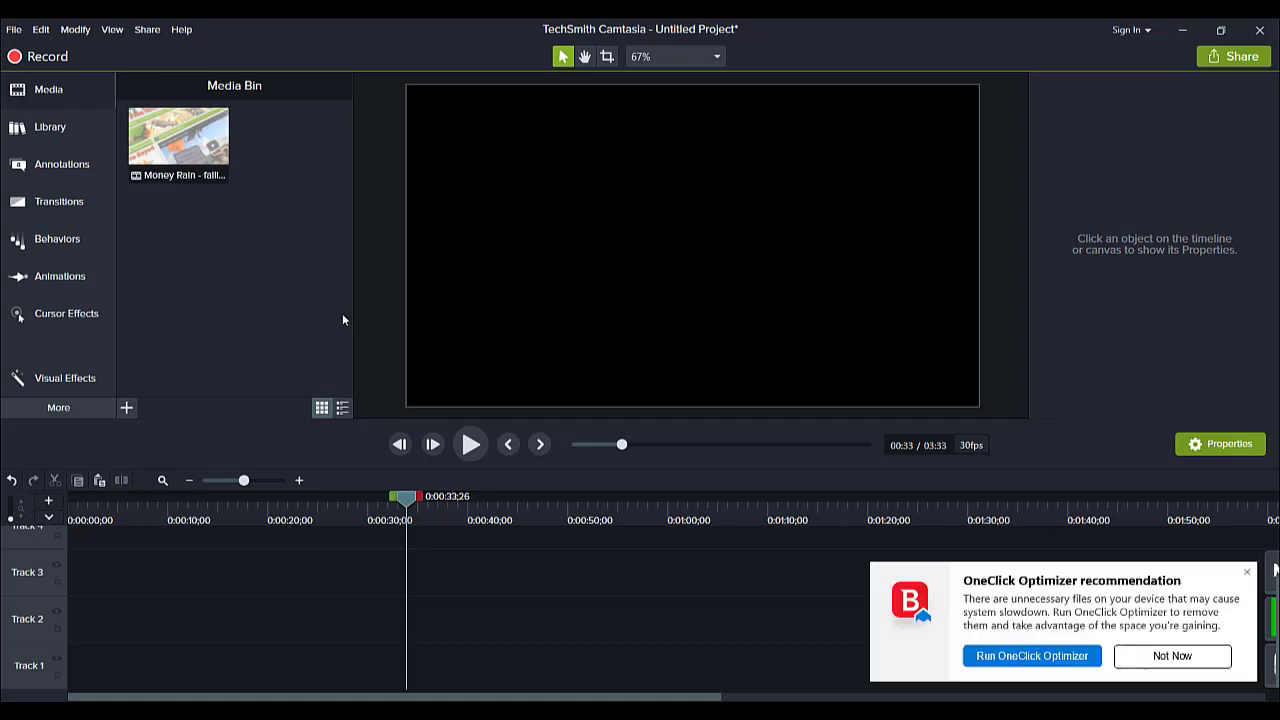
click(1247, 572)
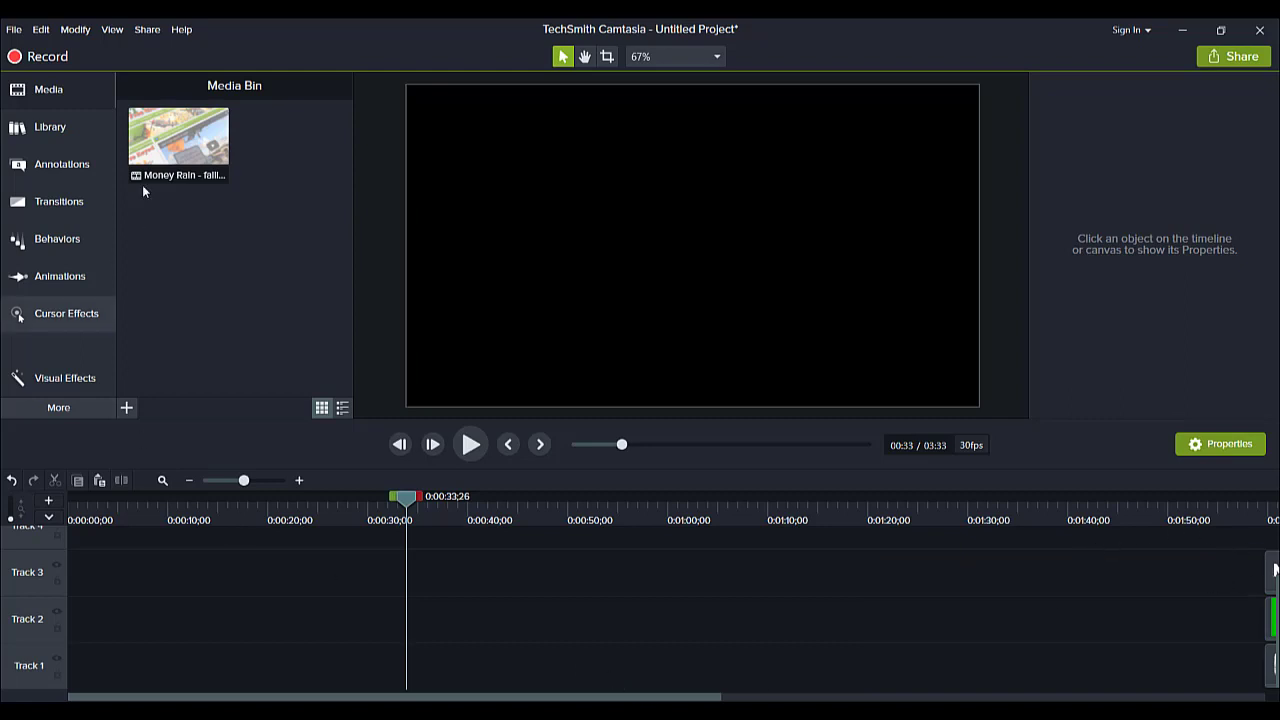
- Drop the Money Rain green-screen video onto Track 2 near the start, at 00:00:04;08
drag(170, 123, 110, 620)
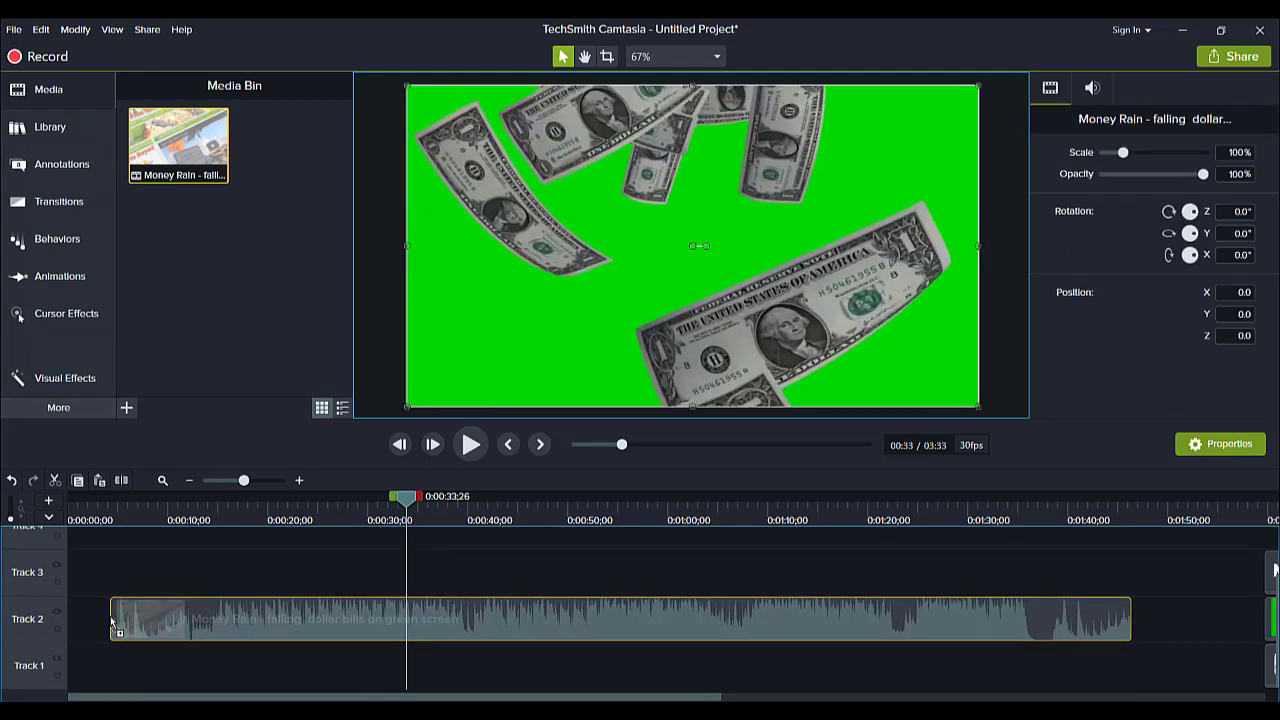
drag(110, 616, 110, 616)
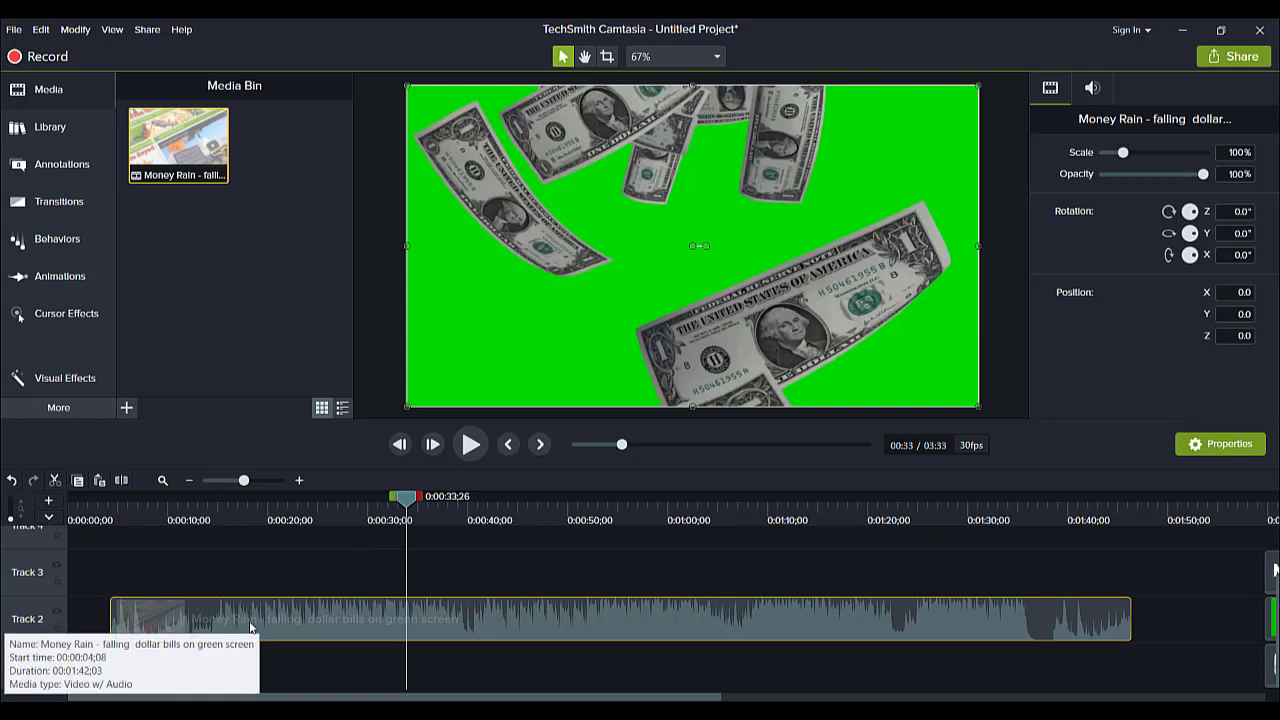
click(355, 553)
click(359, 633)
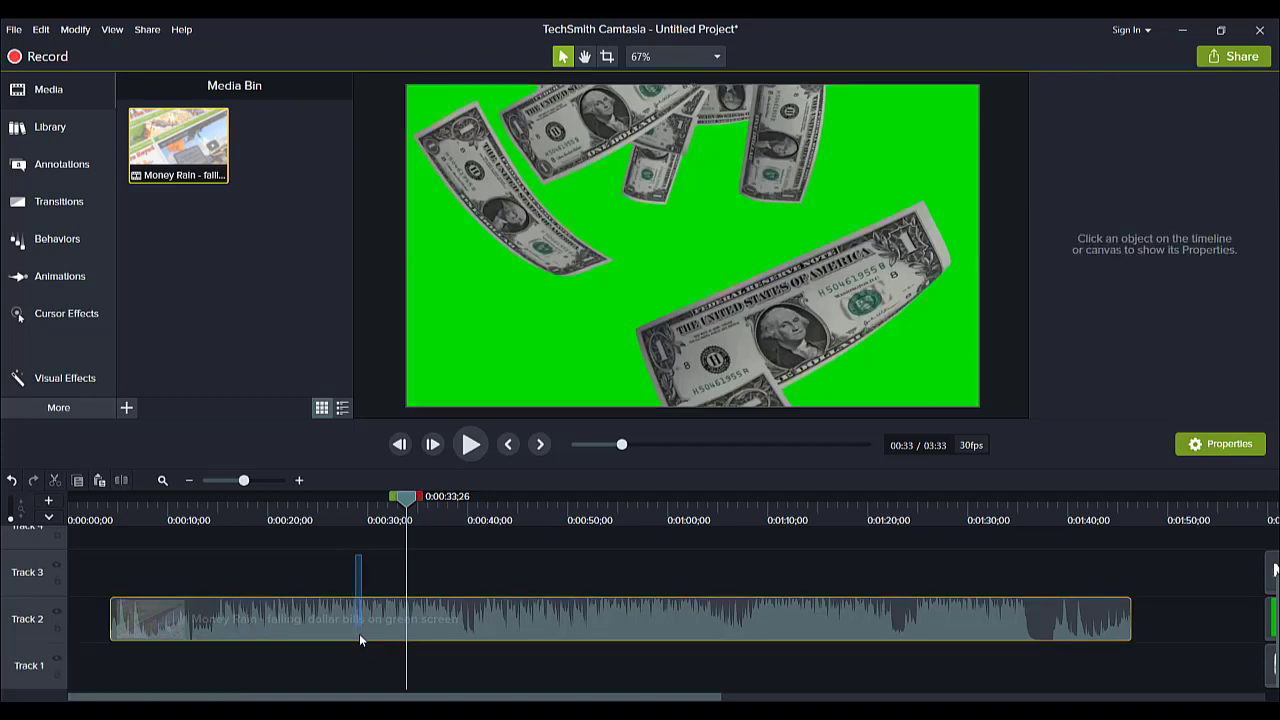
- Turn off Edit Audio on the Money Rain clip and park the playhead on the empty green frame at 0:12
right_click(274, 611)
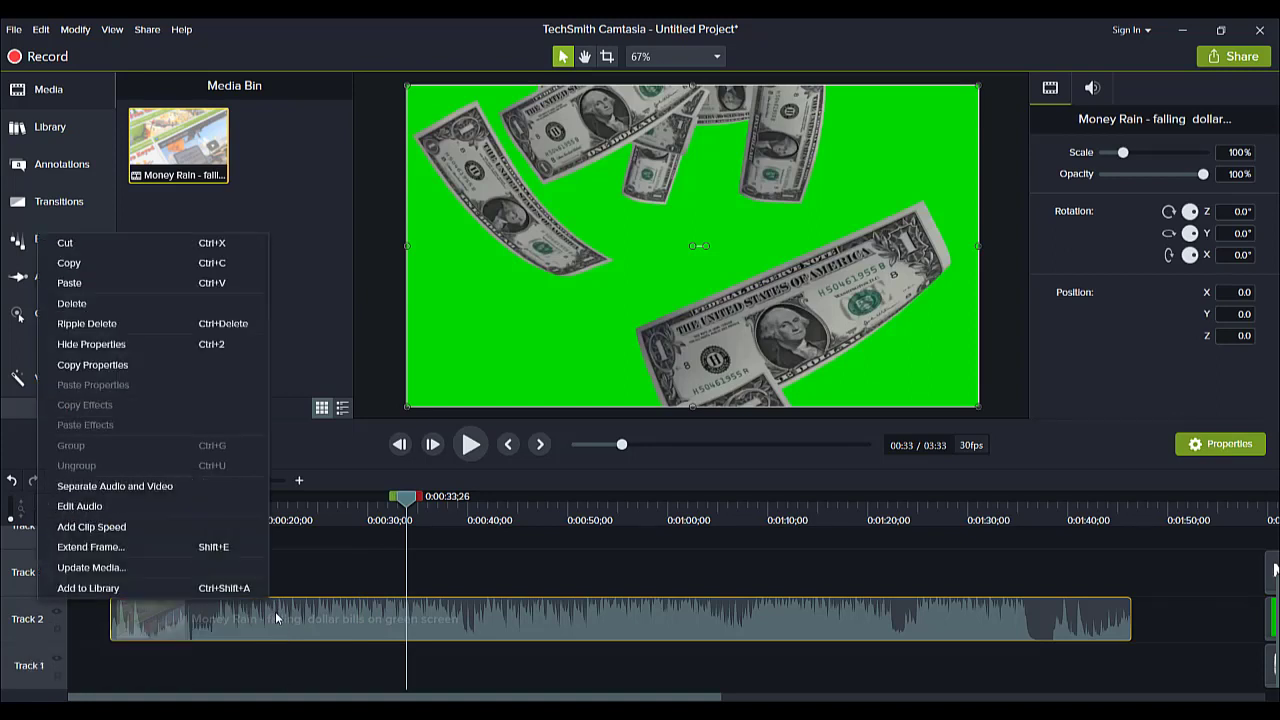
click(60, 506)
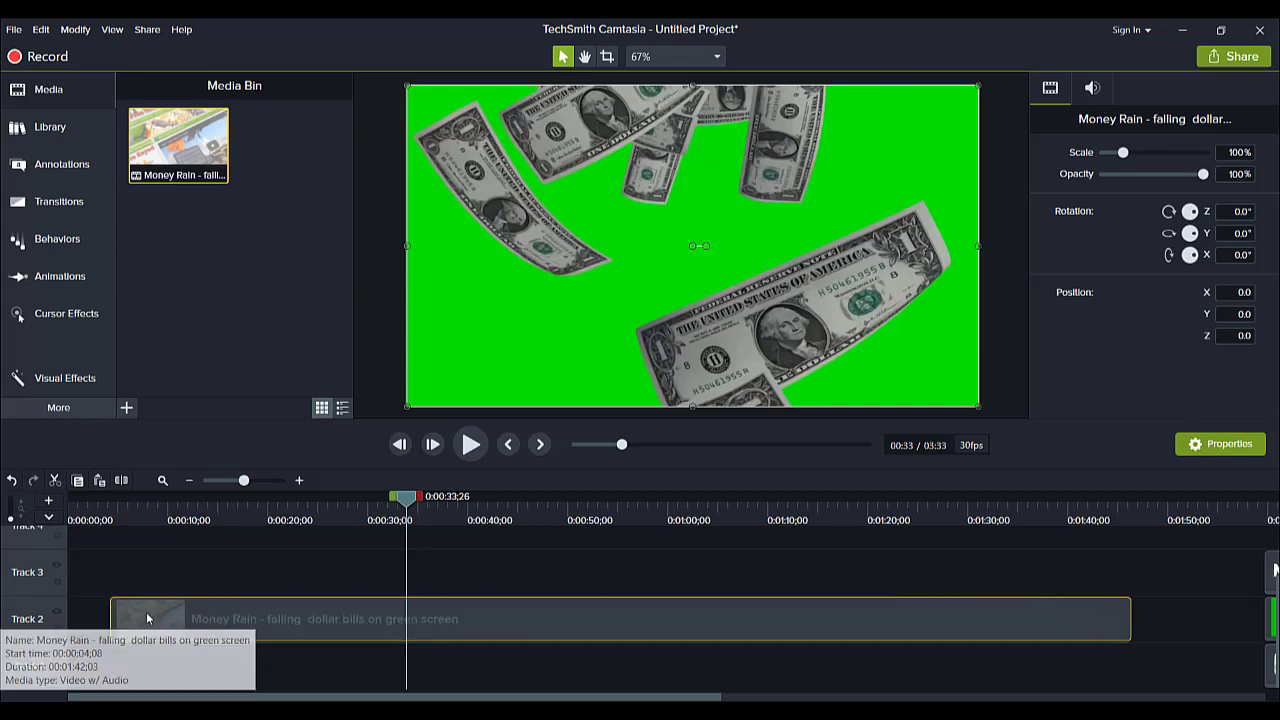
click(226, 530)
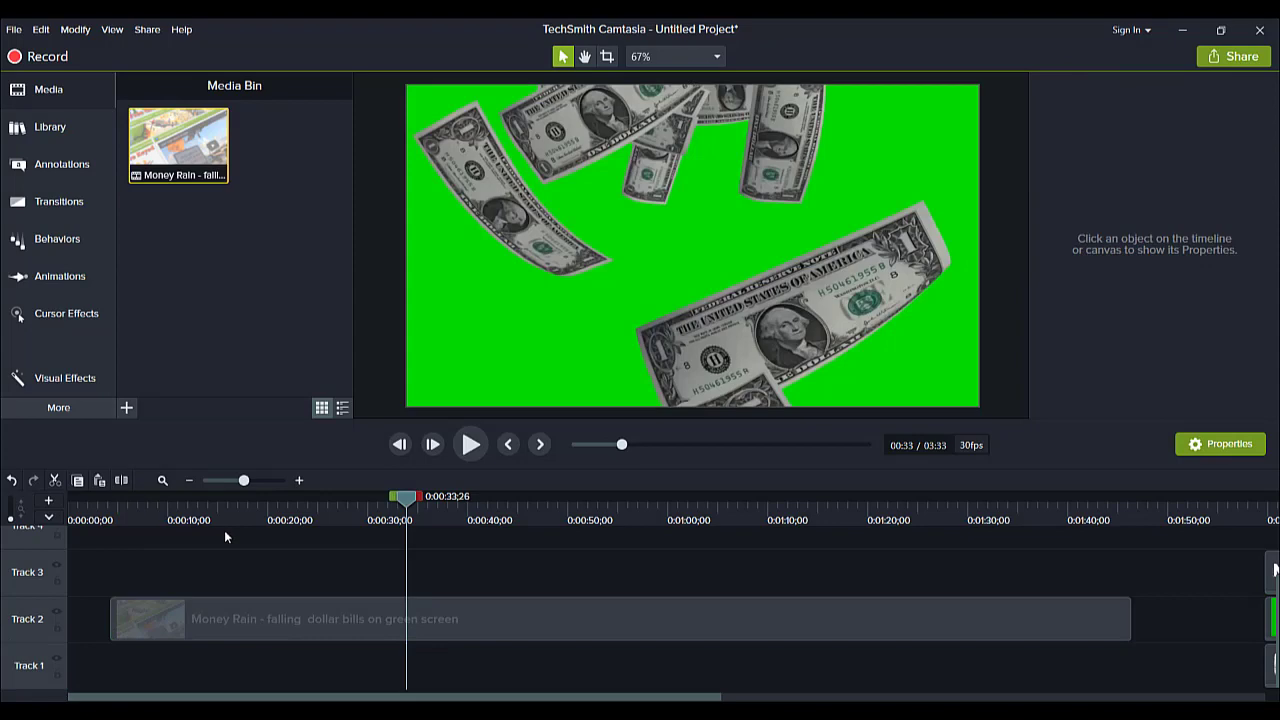
click(220, 507)
mouse_move(210, 508)
mouse_down()
mouse_move(171, 512)
mouse_move(193, 510)
mouse_up()
- Split Money Rain at 0:12, delete the empty green opening, and slide the remainder to 0:00
click(150, 637)
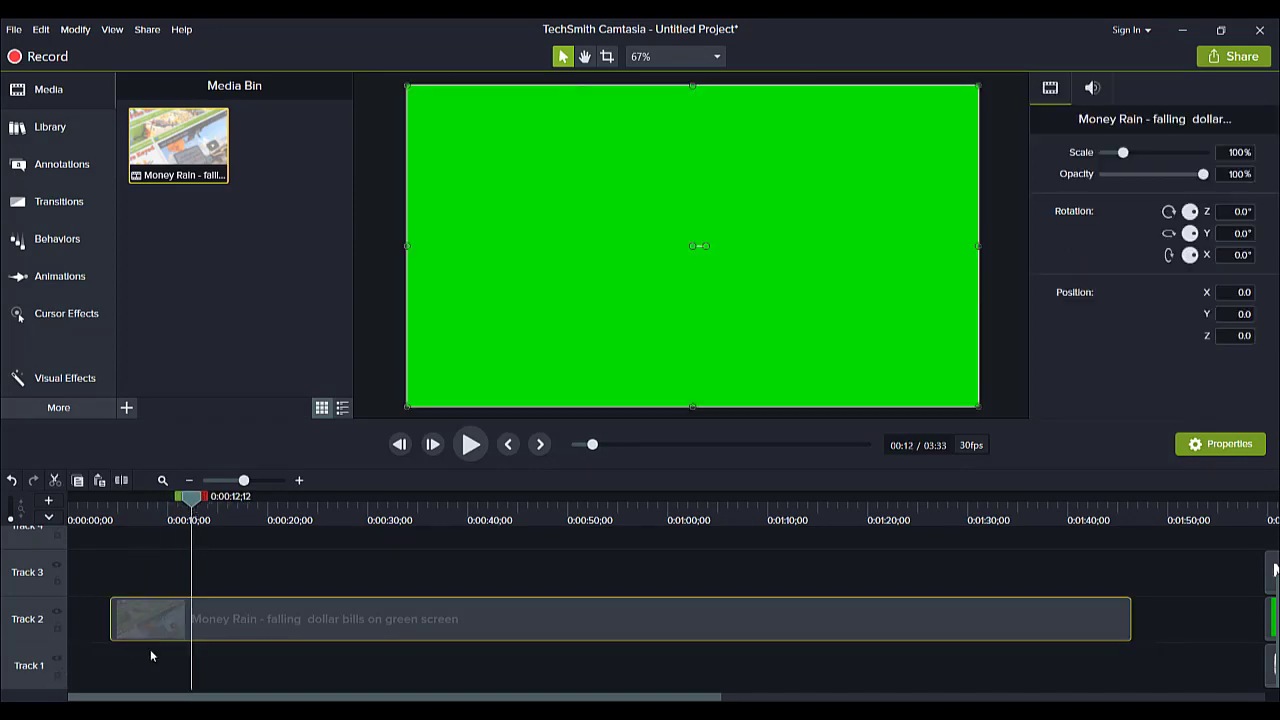
click(136, 665)
key(s)
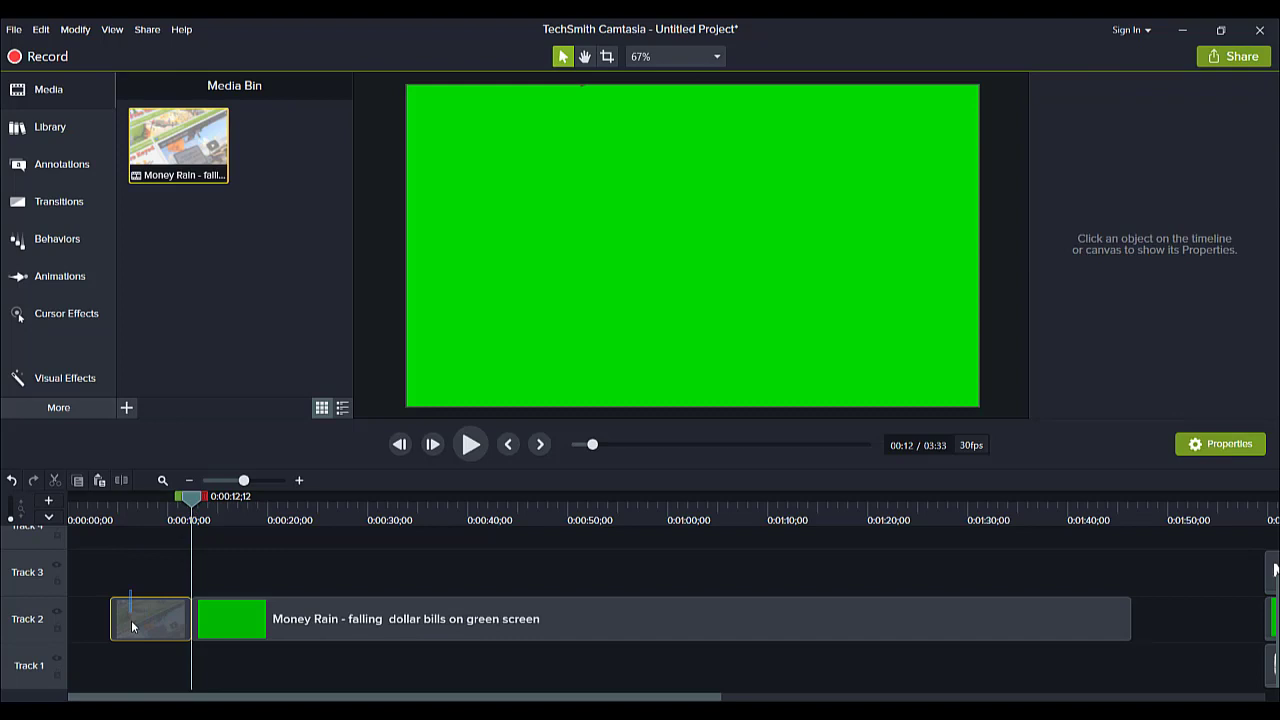
click(131, 620)
key(Delete)
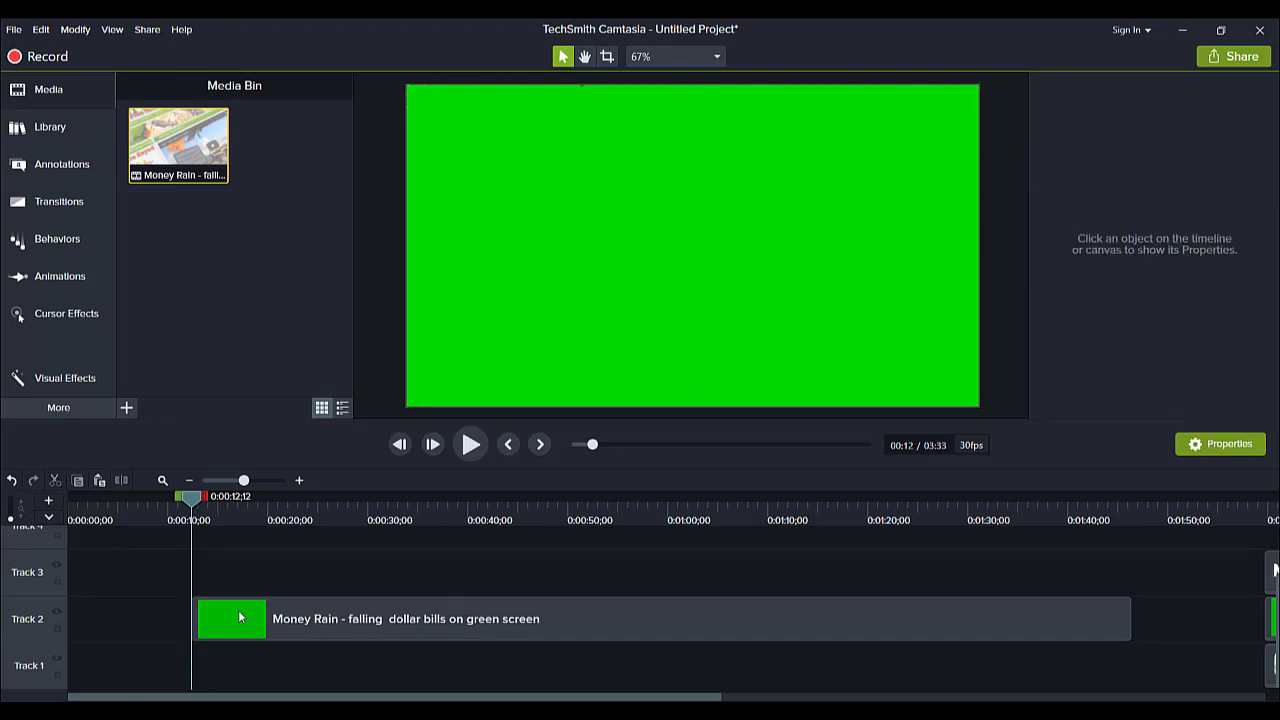
drag(211, 622, 124, 627)
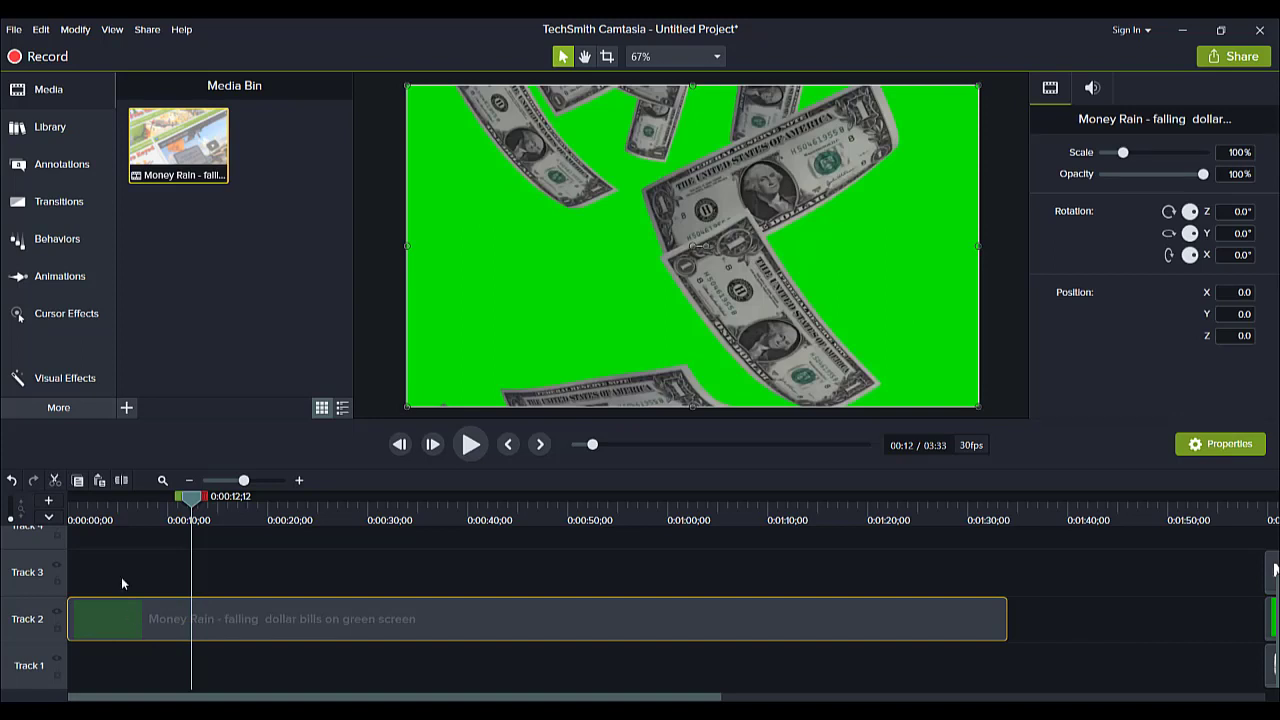
click(92, 505)
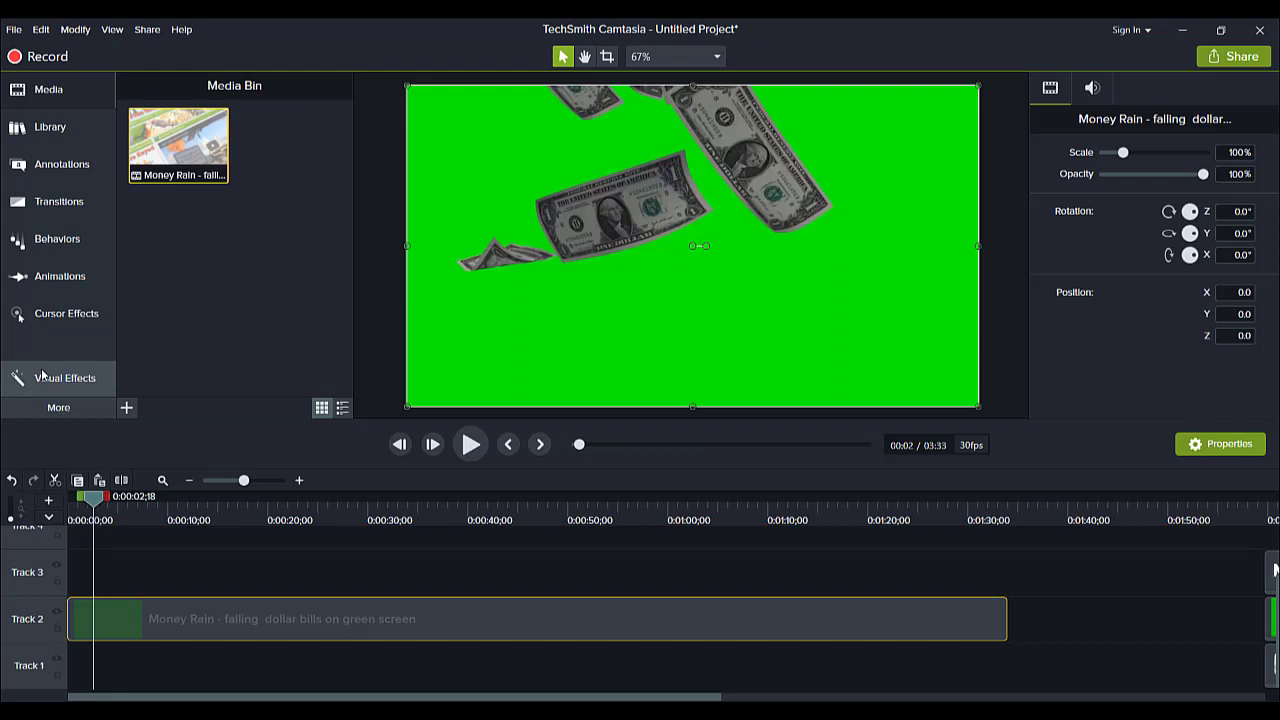
- Apply the Remove a Color visual effect to the Money Rain clip on Track 2
click(66, 414)
click(52, 379)
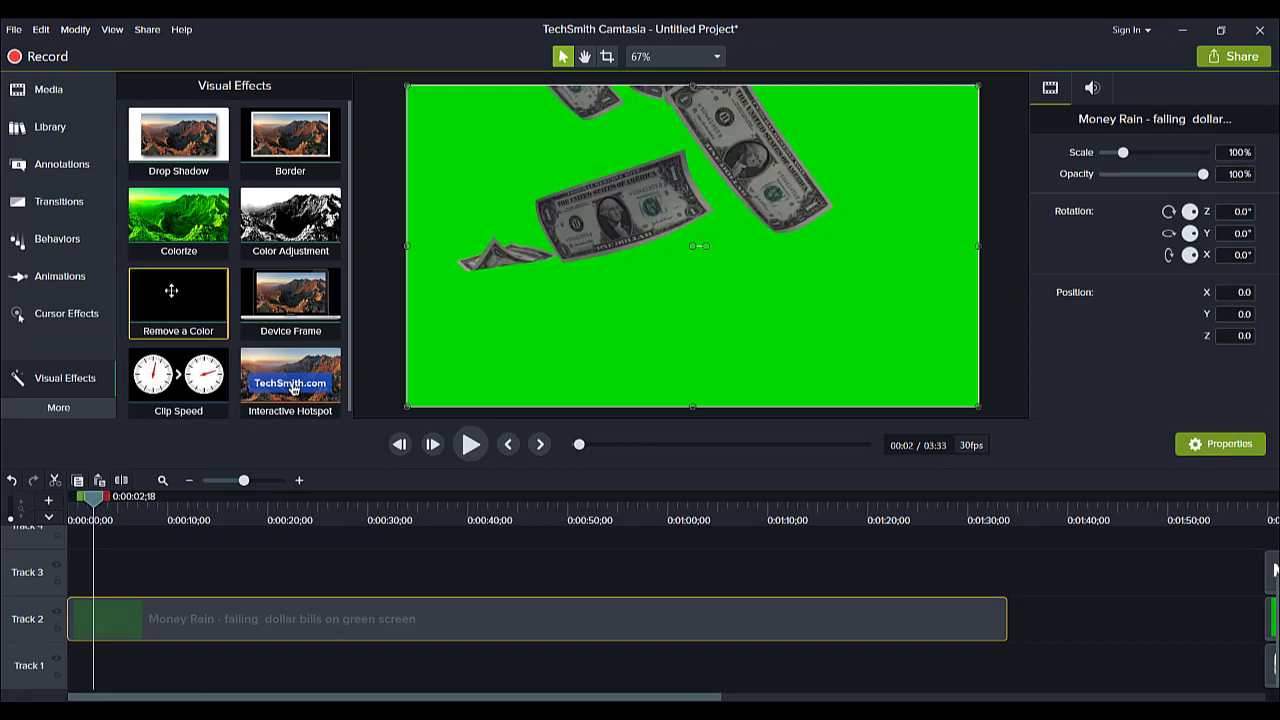
drag(171, 290, 139, 628)
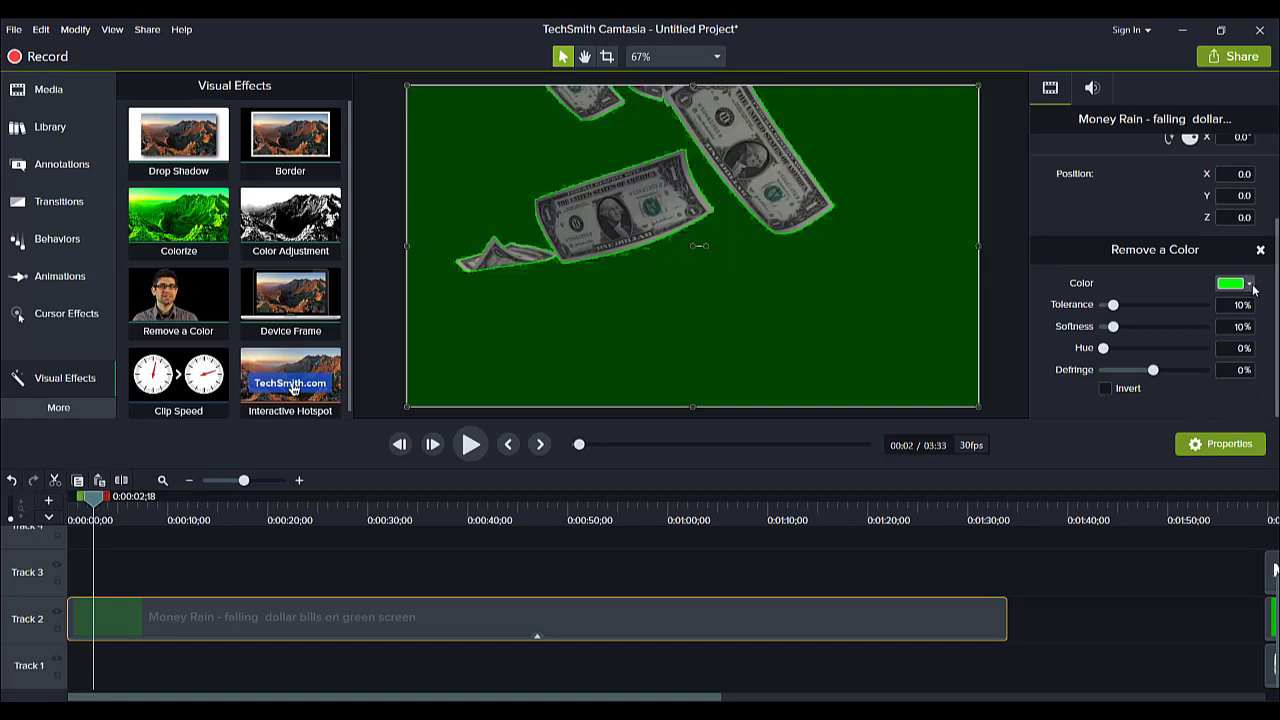
- Eyedrop the bright green background from the preview as the Remove a Color key colour
click(1250, 285)
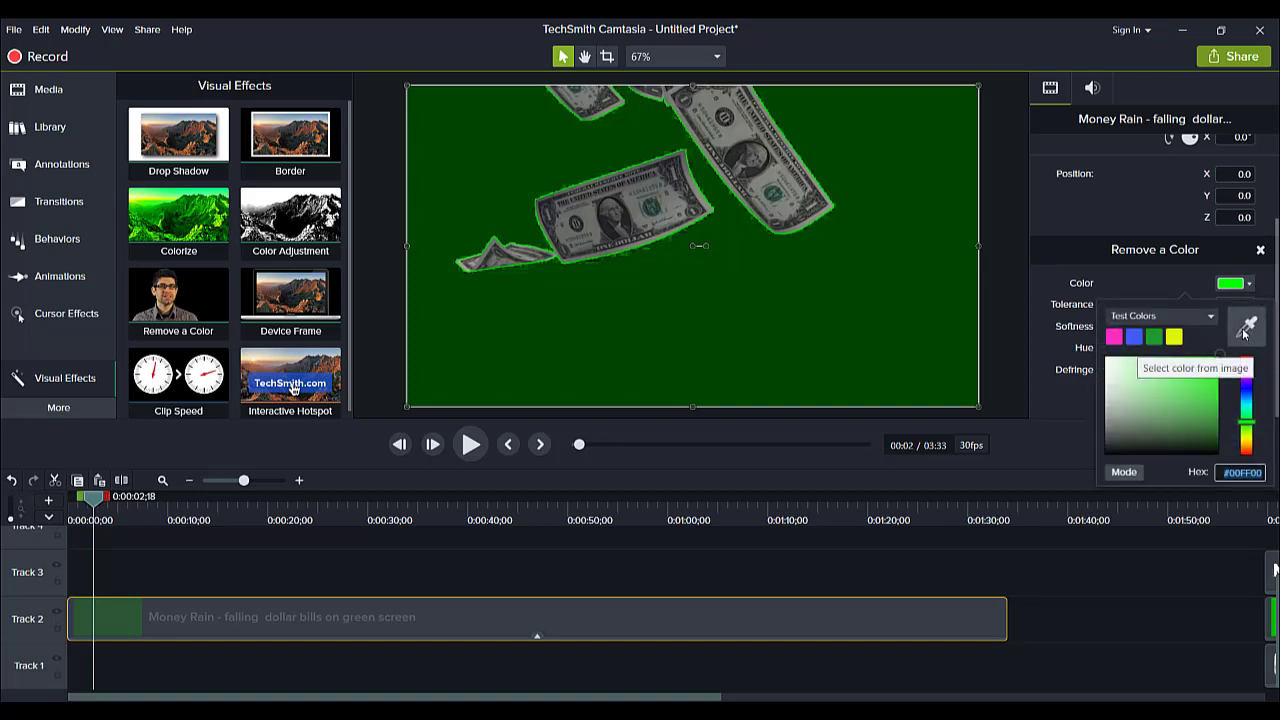
click(1245, 333)
click(781, 294)
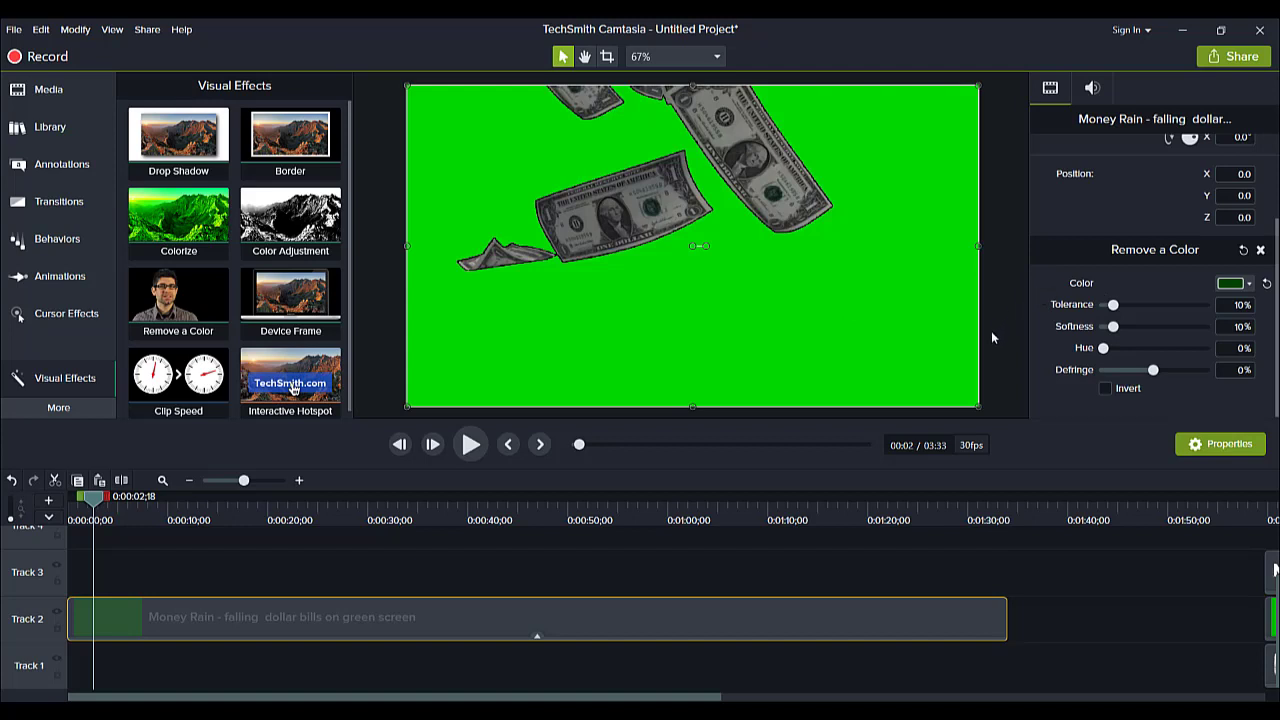
click(1251, 286)
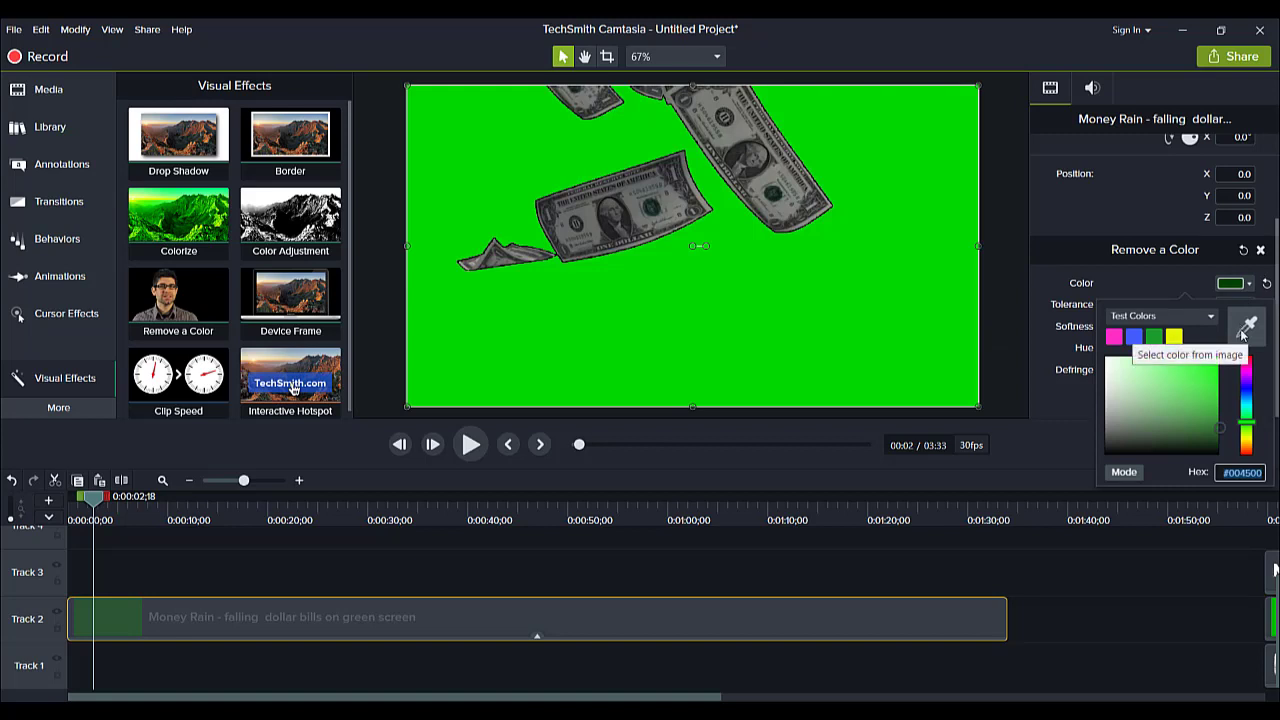
click(1244, 334)
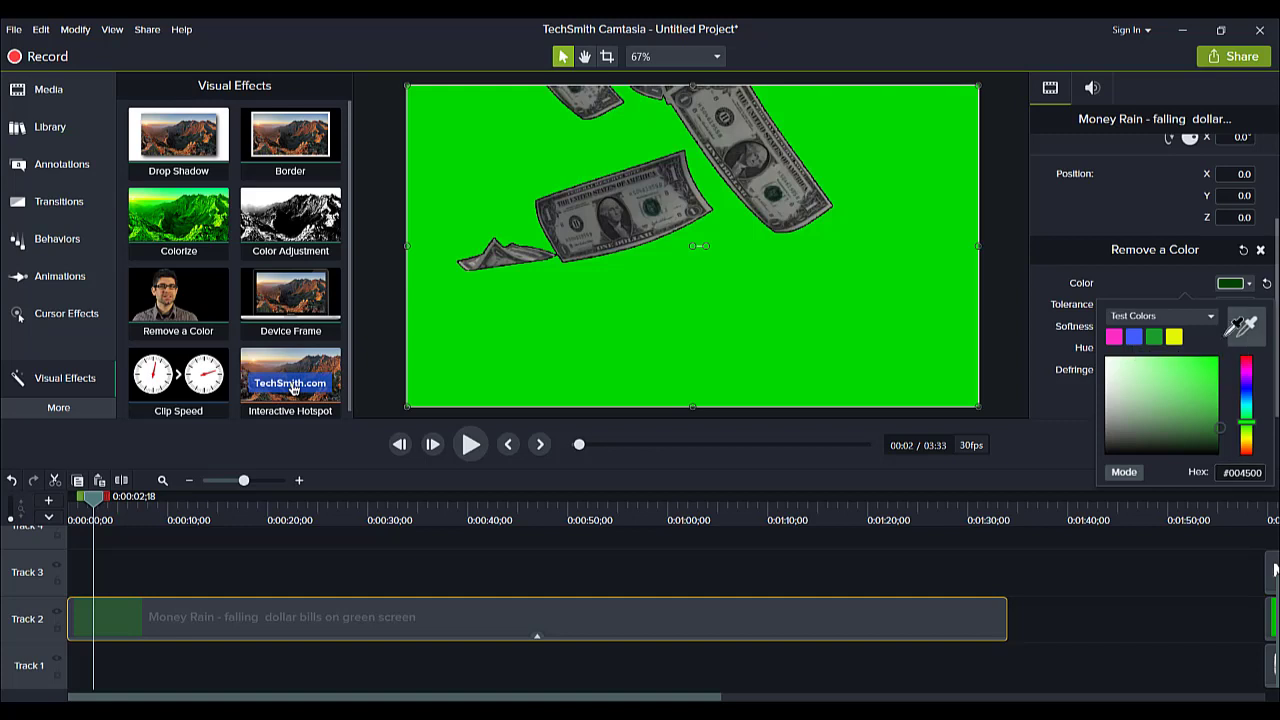
click(783, 308)
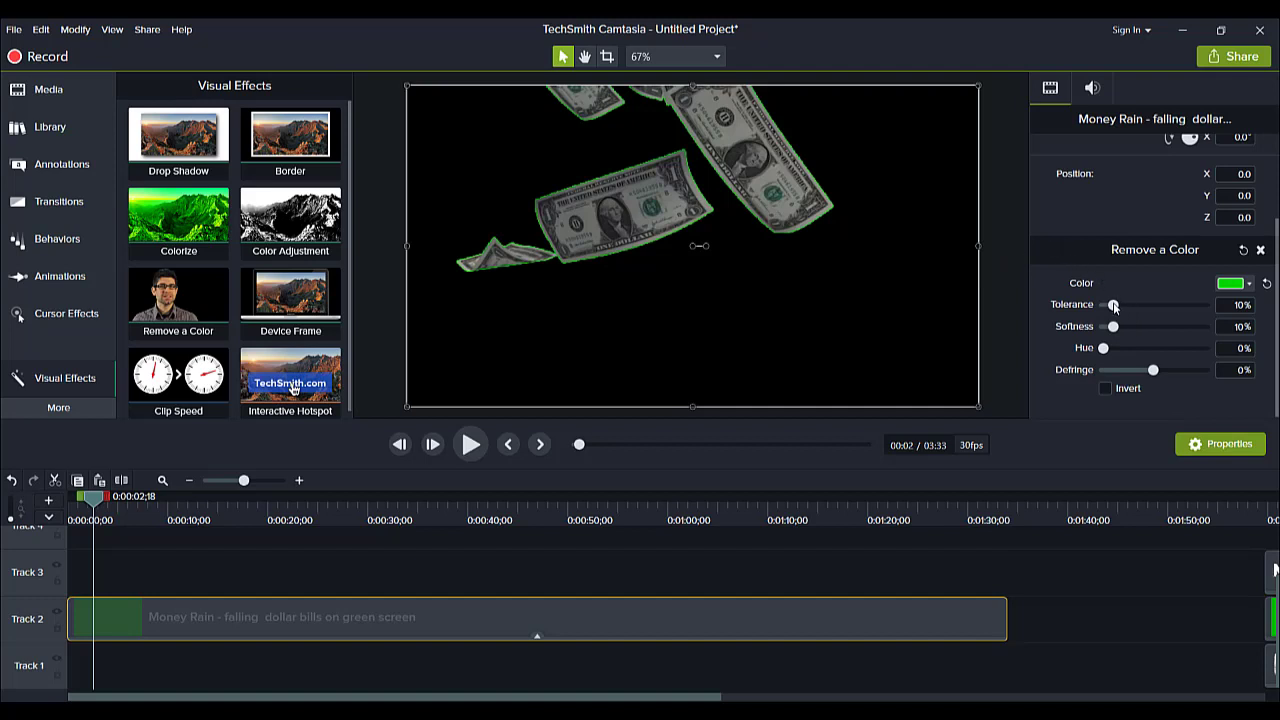
- Set Remove a Color to 52% tolerance, 20% softness and -15% defringe to clear the green outlines
drag(1114, 306, 1123, 330)
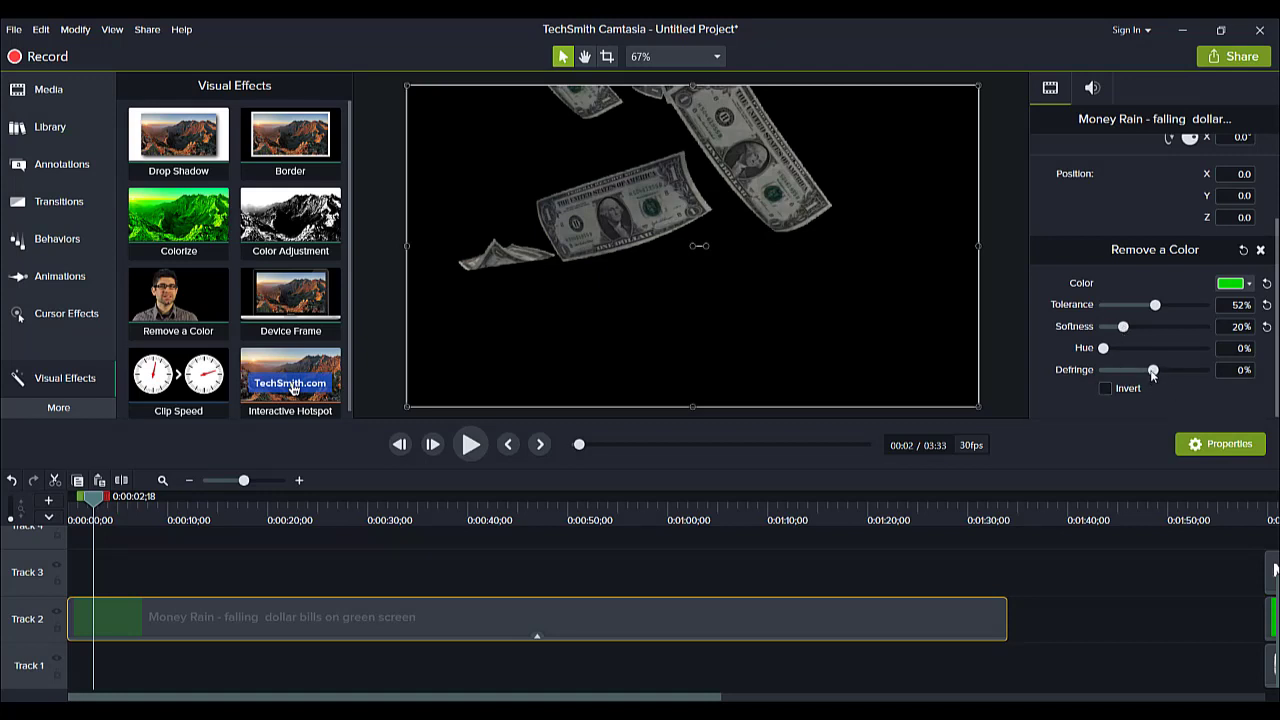
drag(1149, 373, 1095, 355)
click(1008, 355)
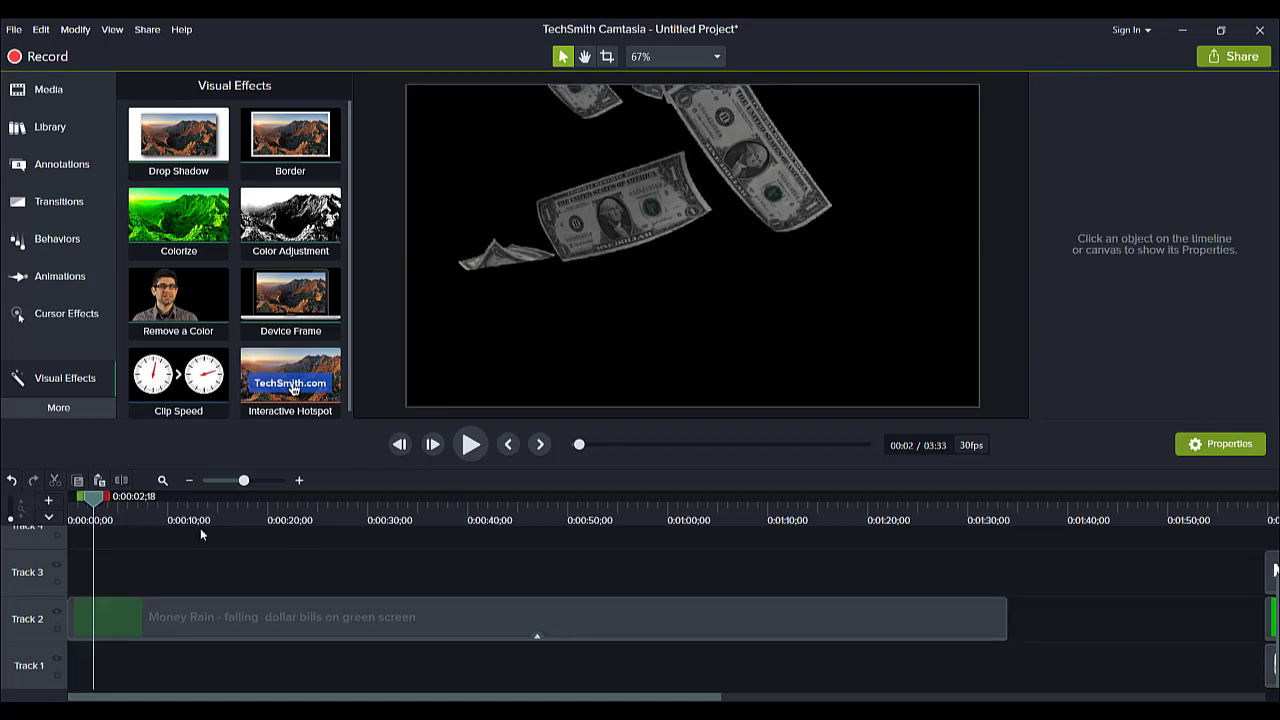
- Rewind to 0:00 and play the keyed Money Rain clip, pausing at 0:06
drag(90, 498, 70, 498)
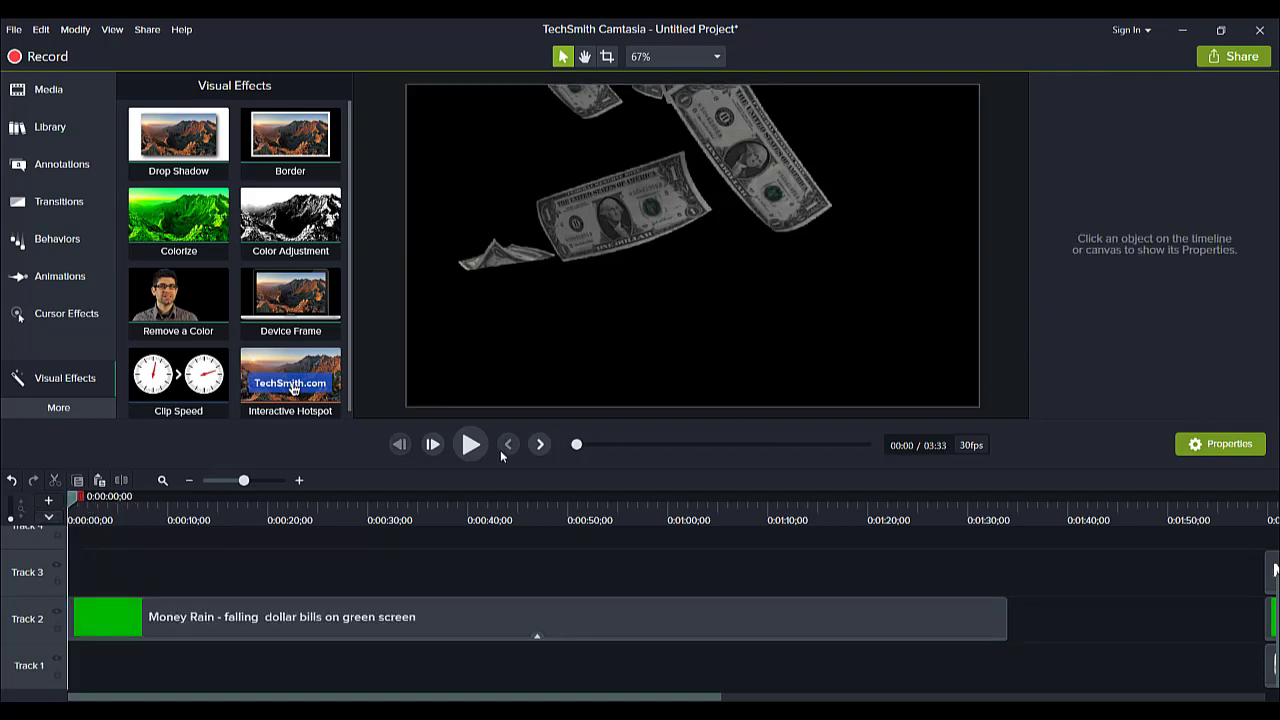
click(472, 445)
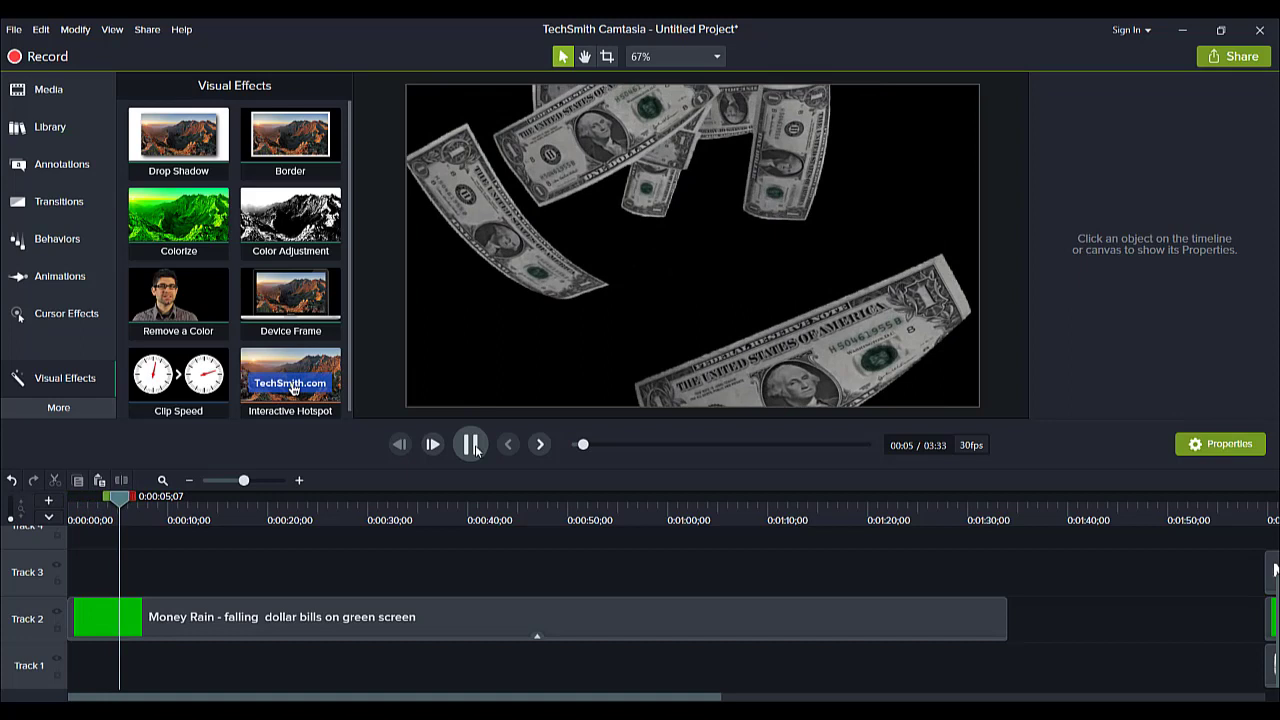
click(472, 445)
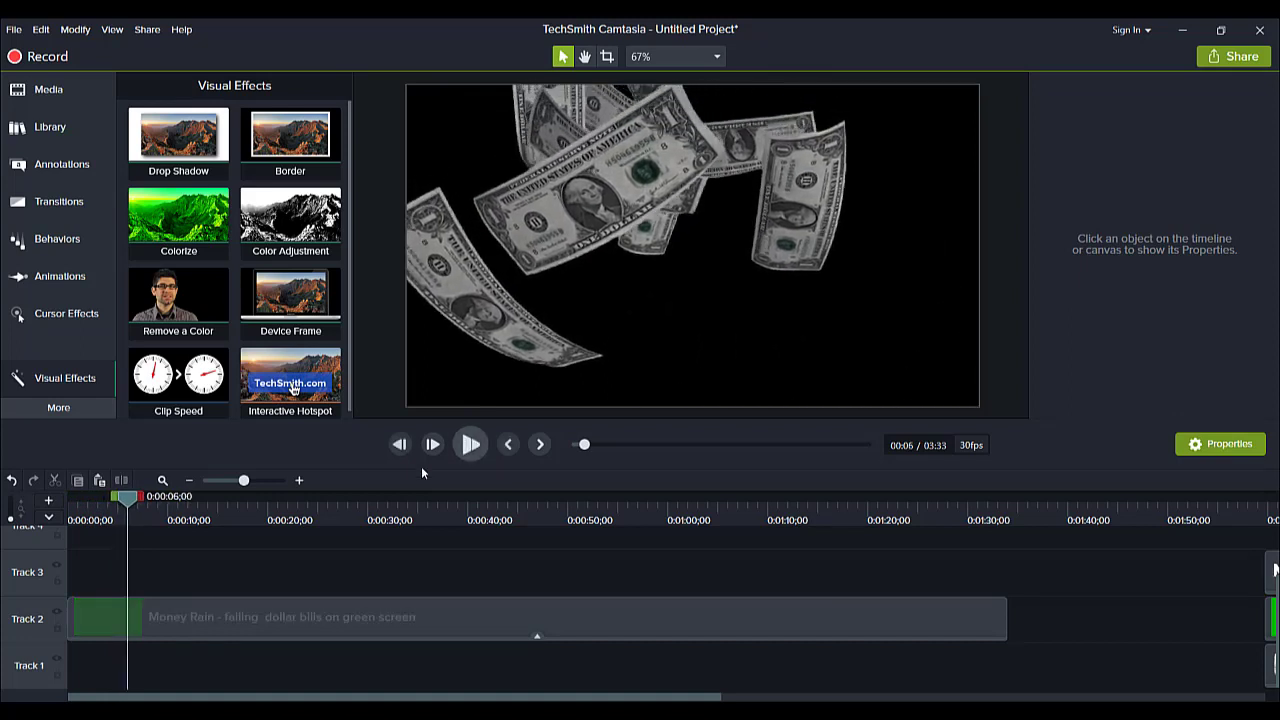
click(60, 172)
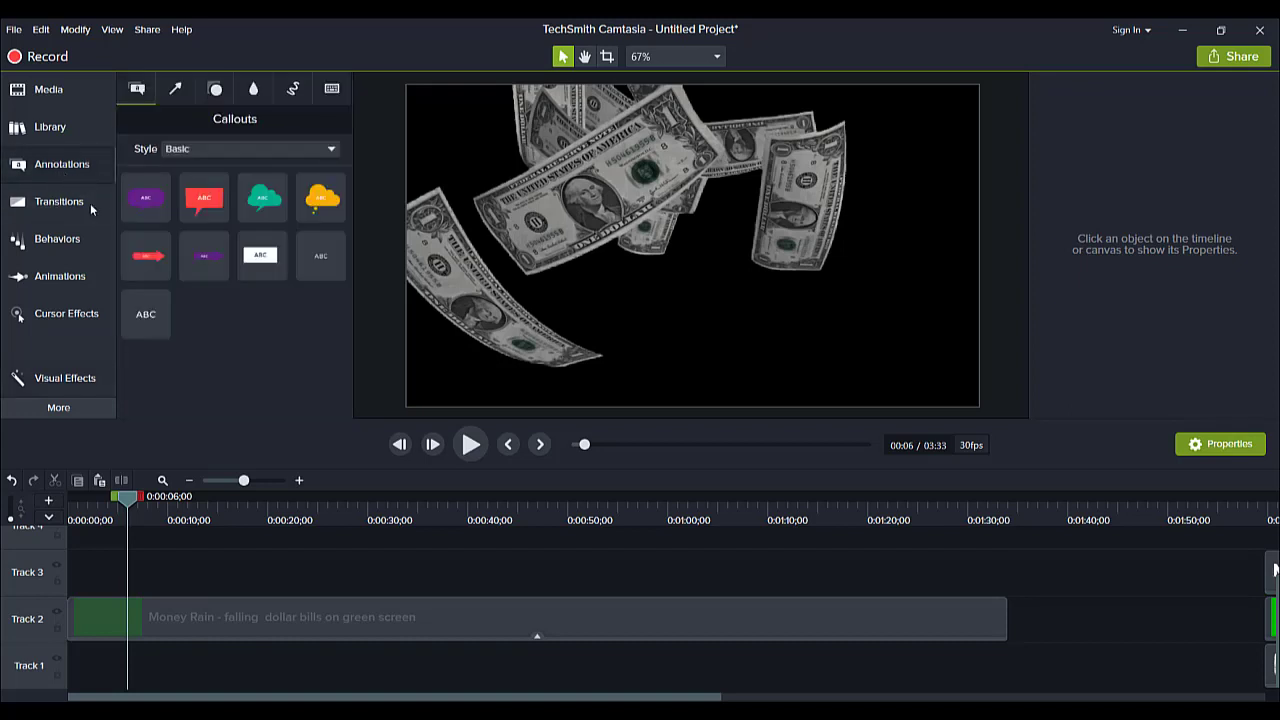
- Add a Basic text callout on Track 3 reading 'MAKE IT', widened to fit one line
drag(141, 323, 116, 586)
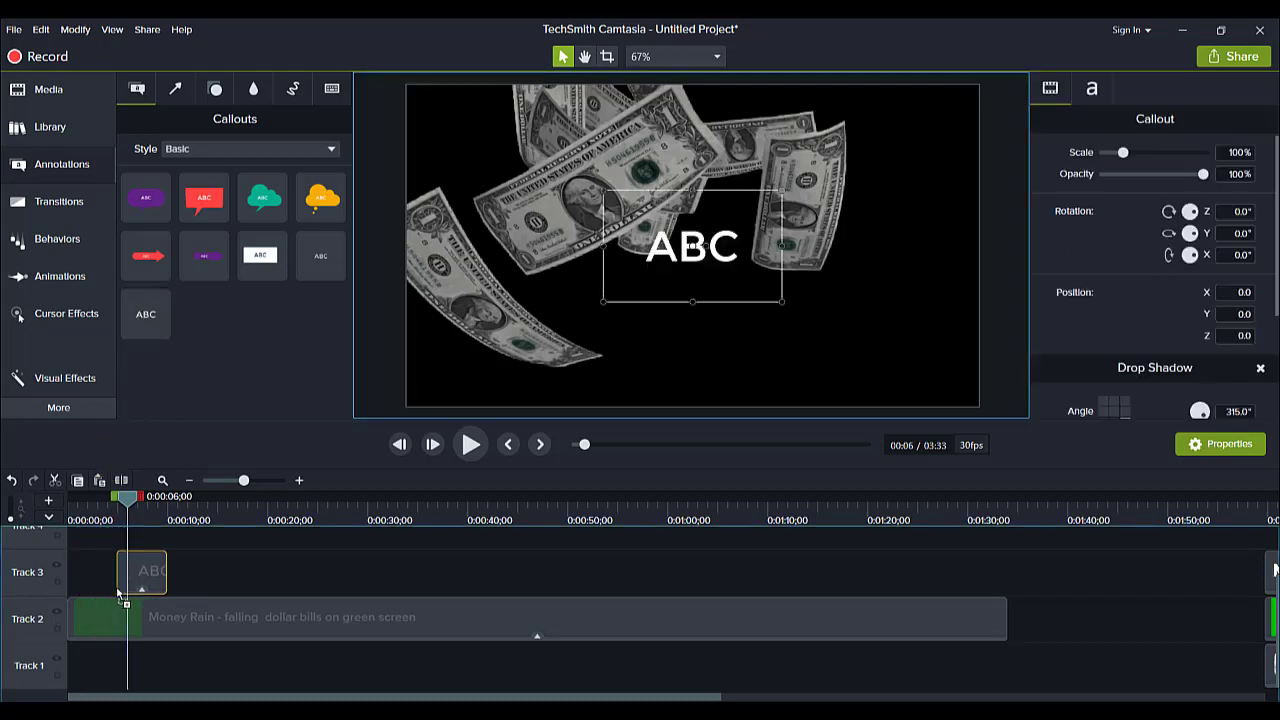
double_click(668, 249)
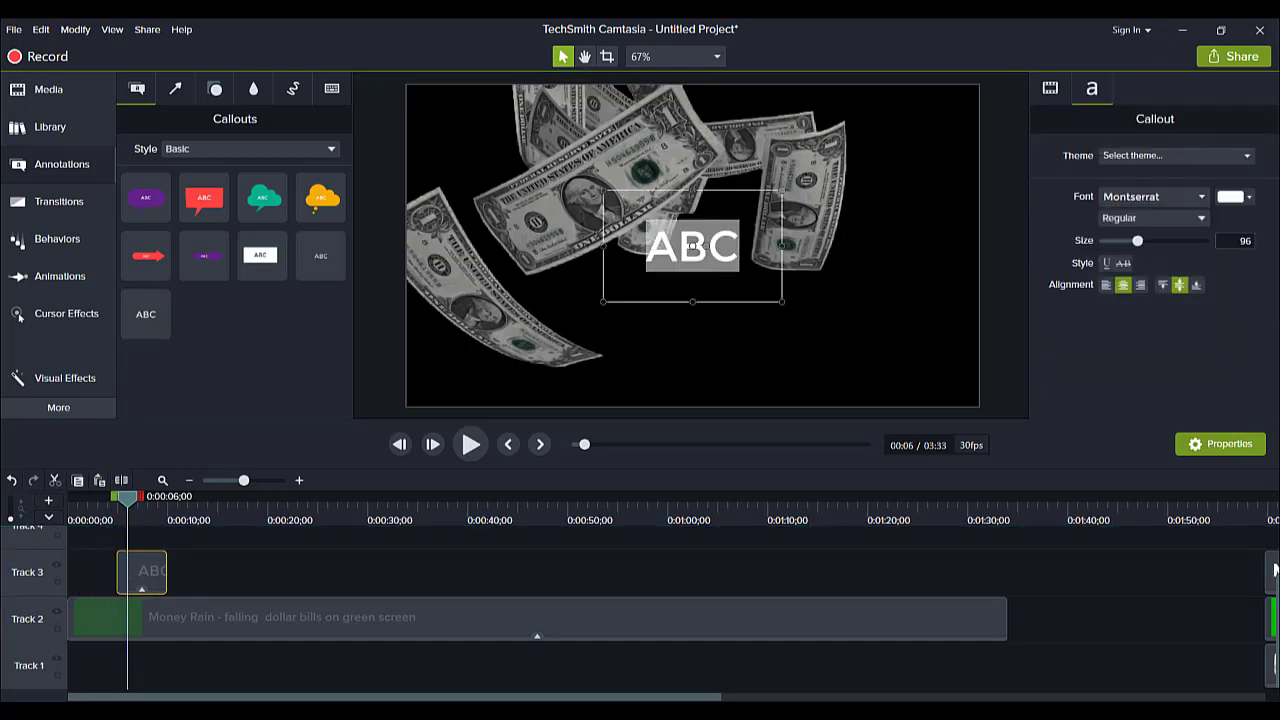
text(MAKE)
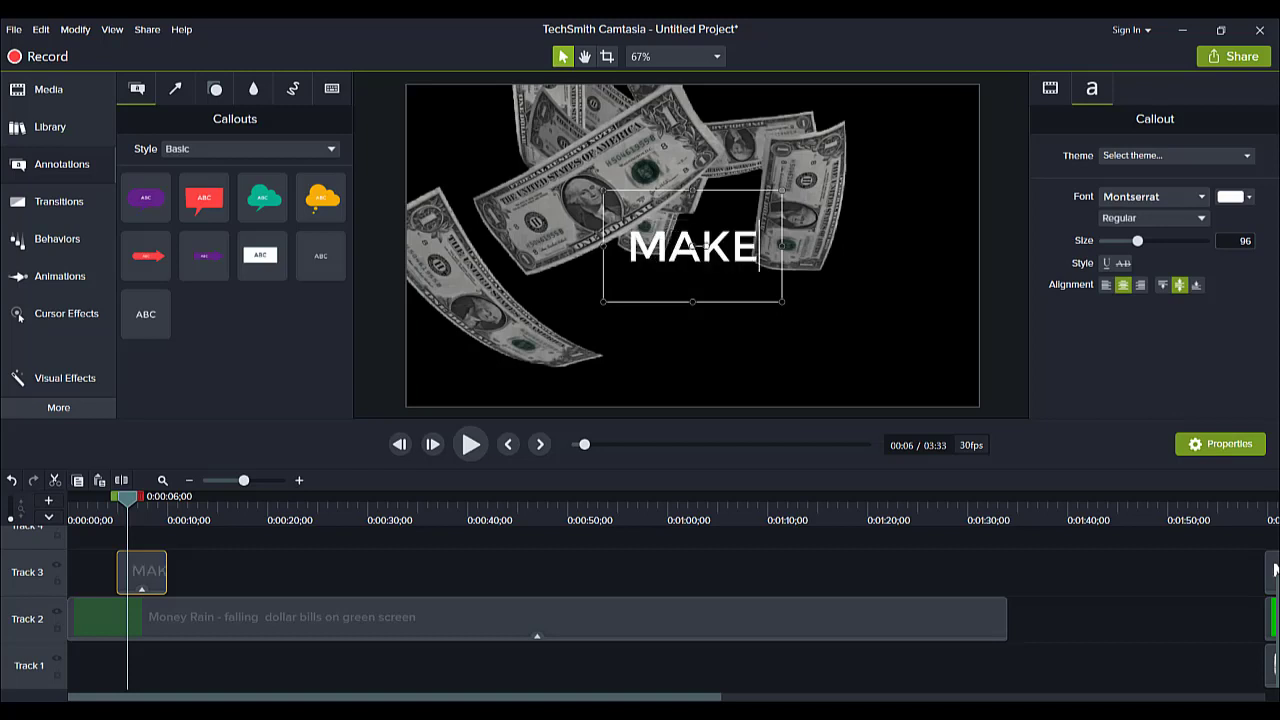
text( IT)
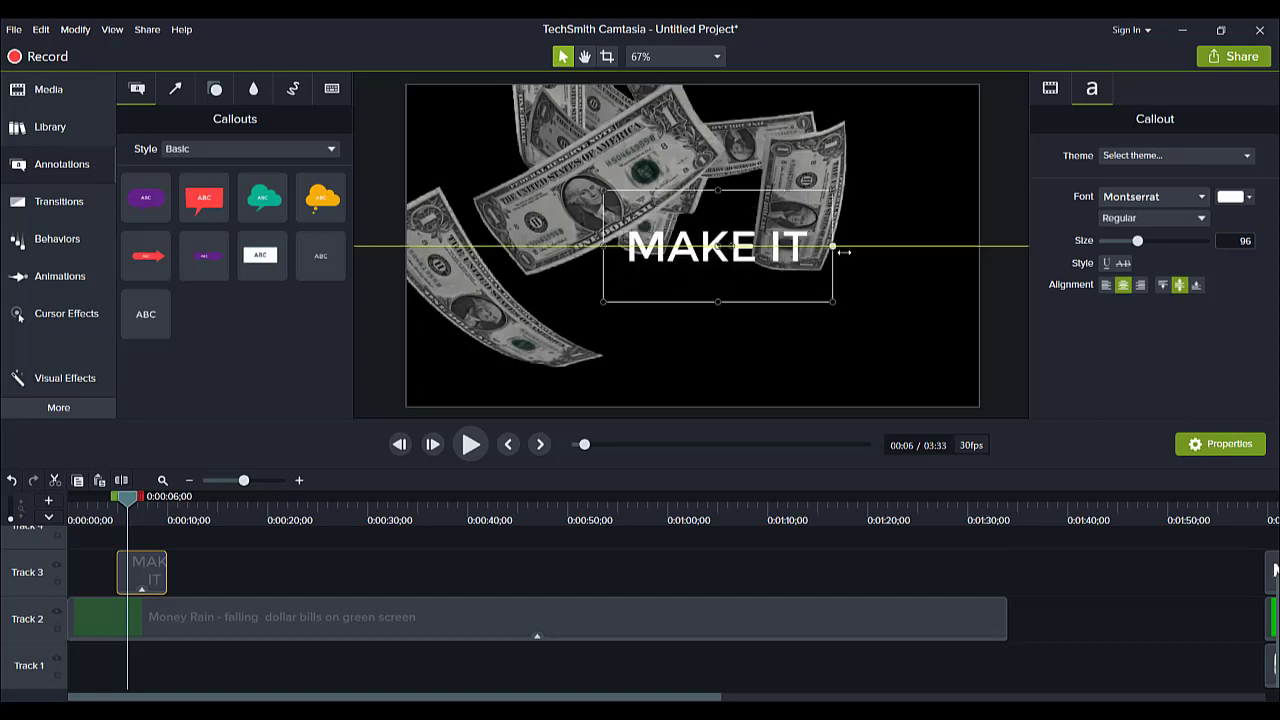
drag(783, 246, 846, 246)
key(ctrl+a)
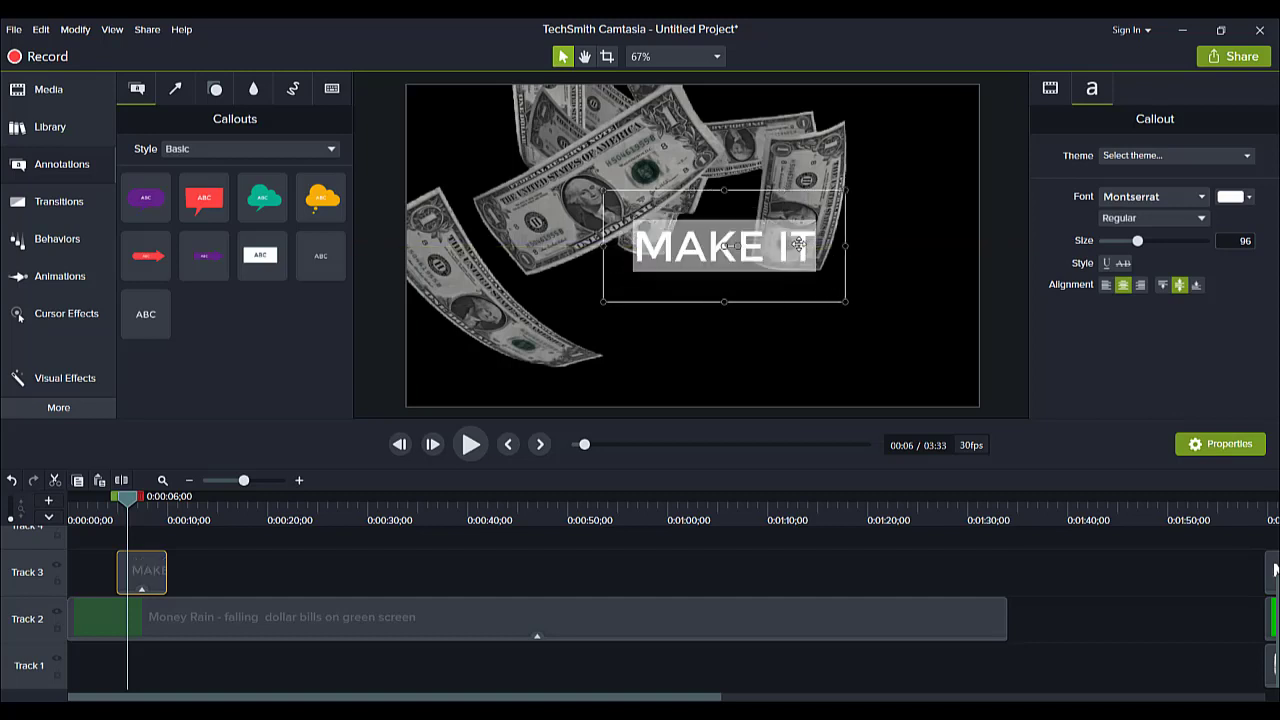
- Give the MAKE IT callout the KG Summer Sunshine font at size 137
click(1202, 197)
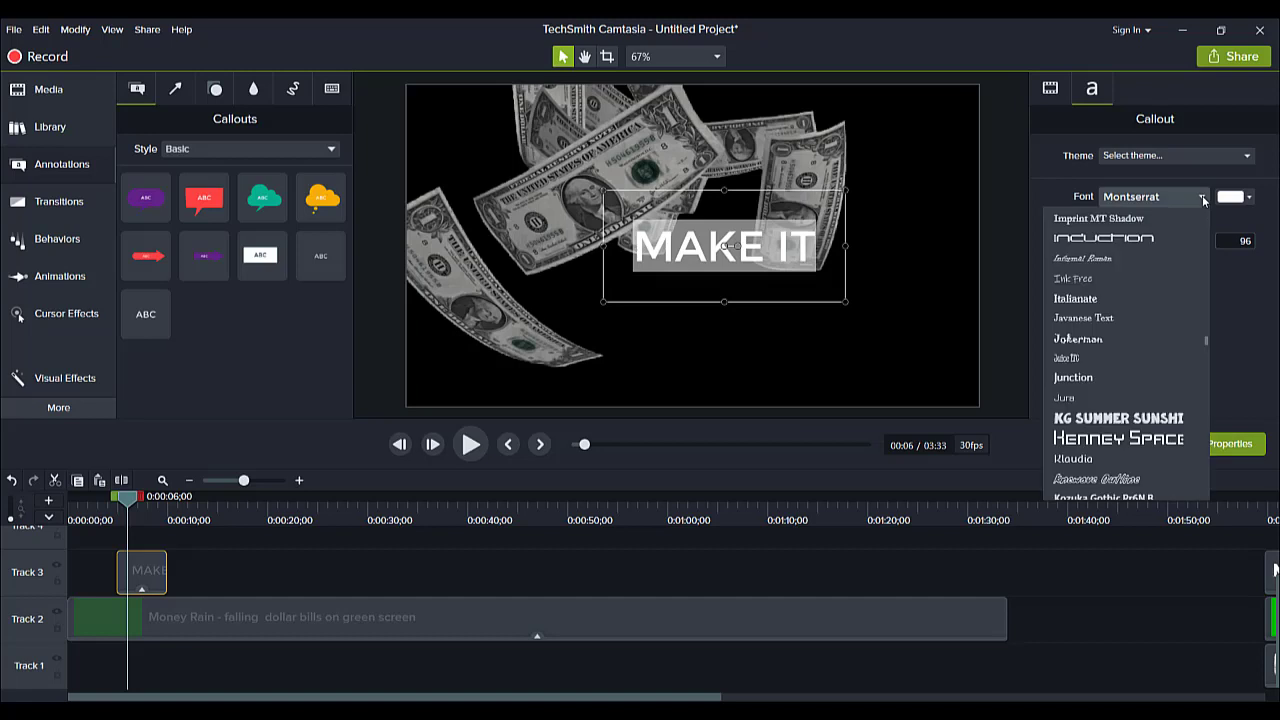
click(1085, 418)
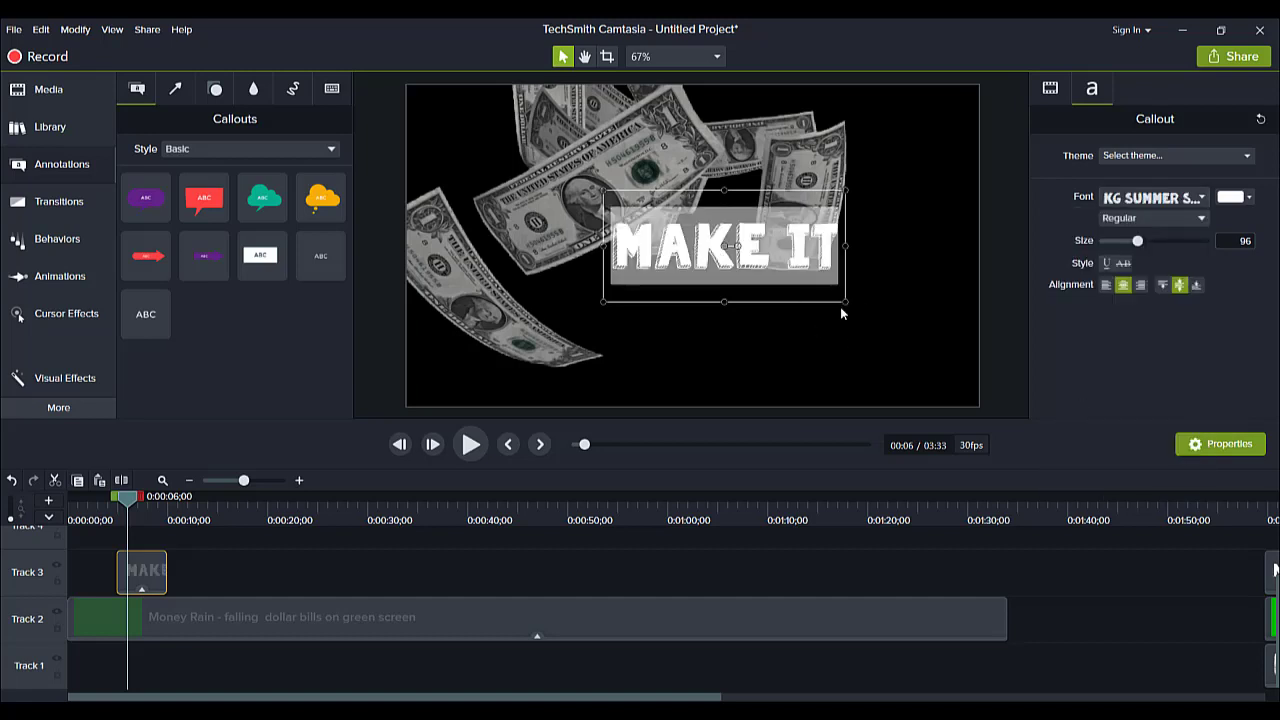
drag(846, 301, 930, 303)
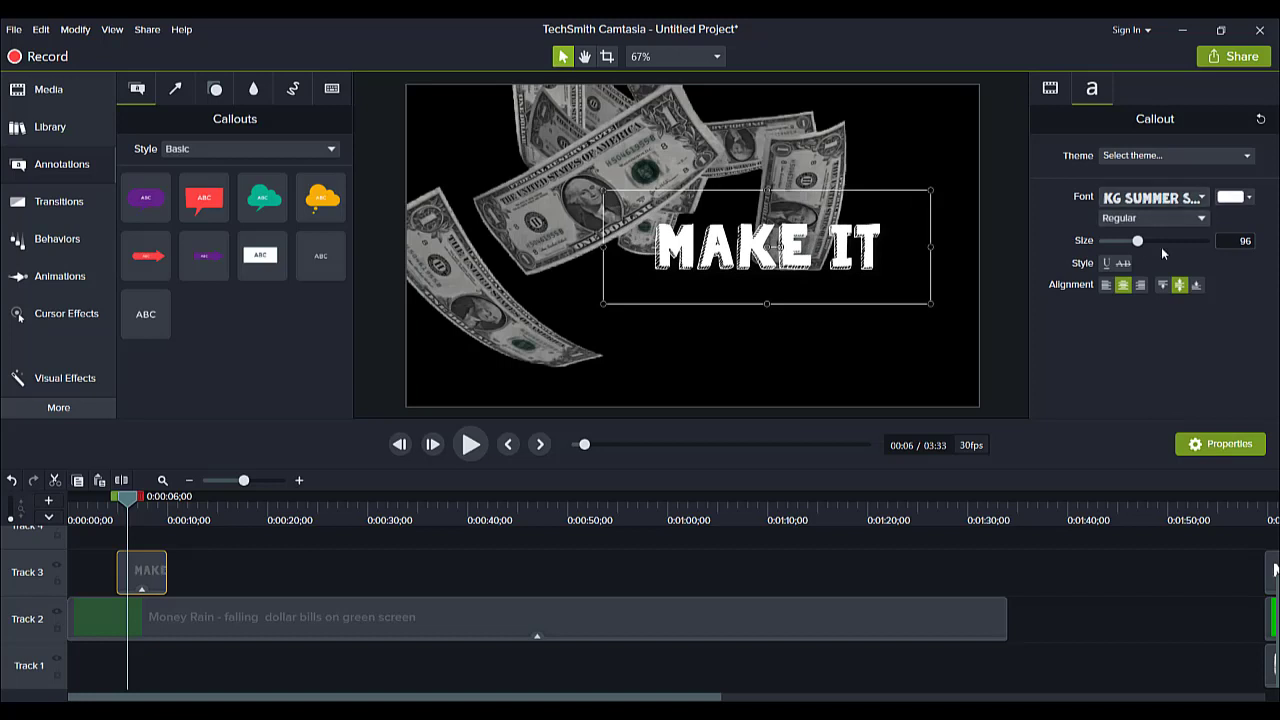
drag(1137, 243, 1157, 242)
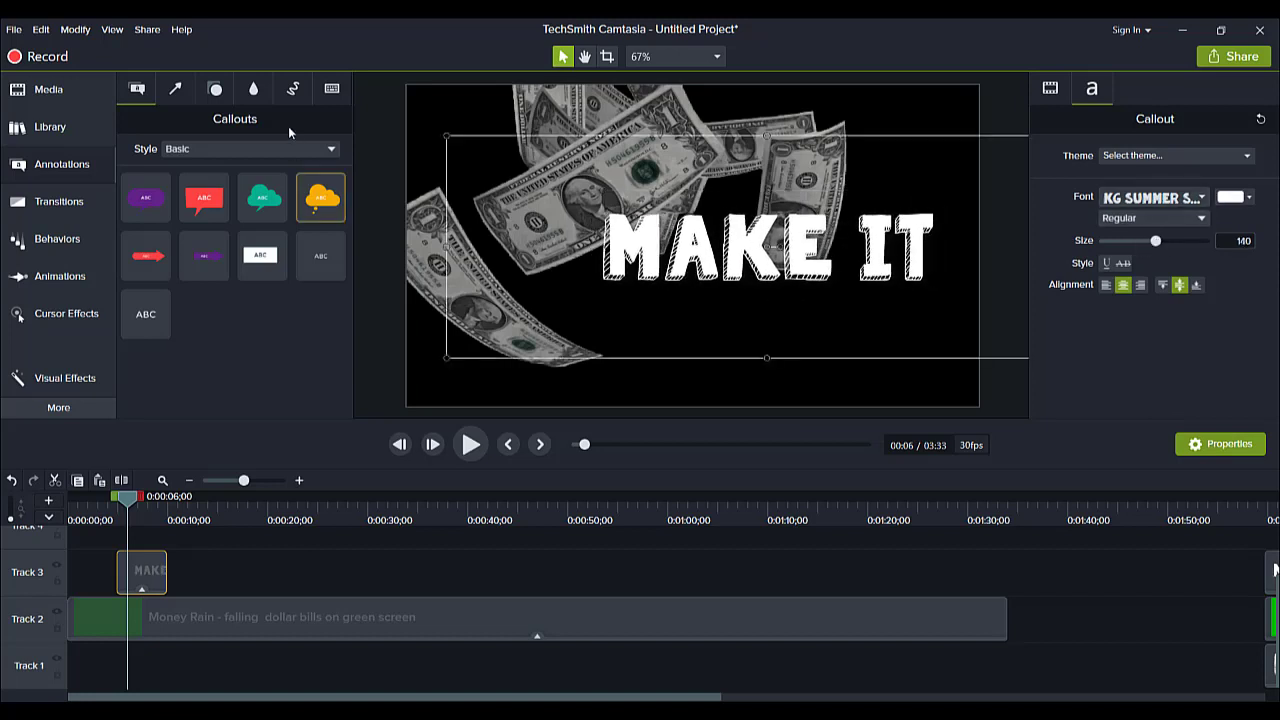
- Fit the callout box to the text, raise it to the frame top, and start the clip at 0:00
drag(446, 135, 624, 245)
drag(782, 275, 659, 155)
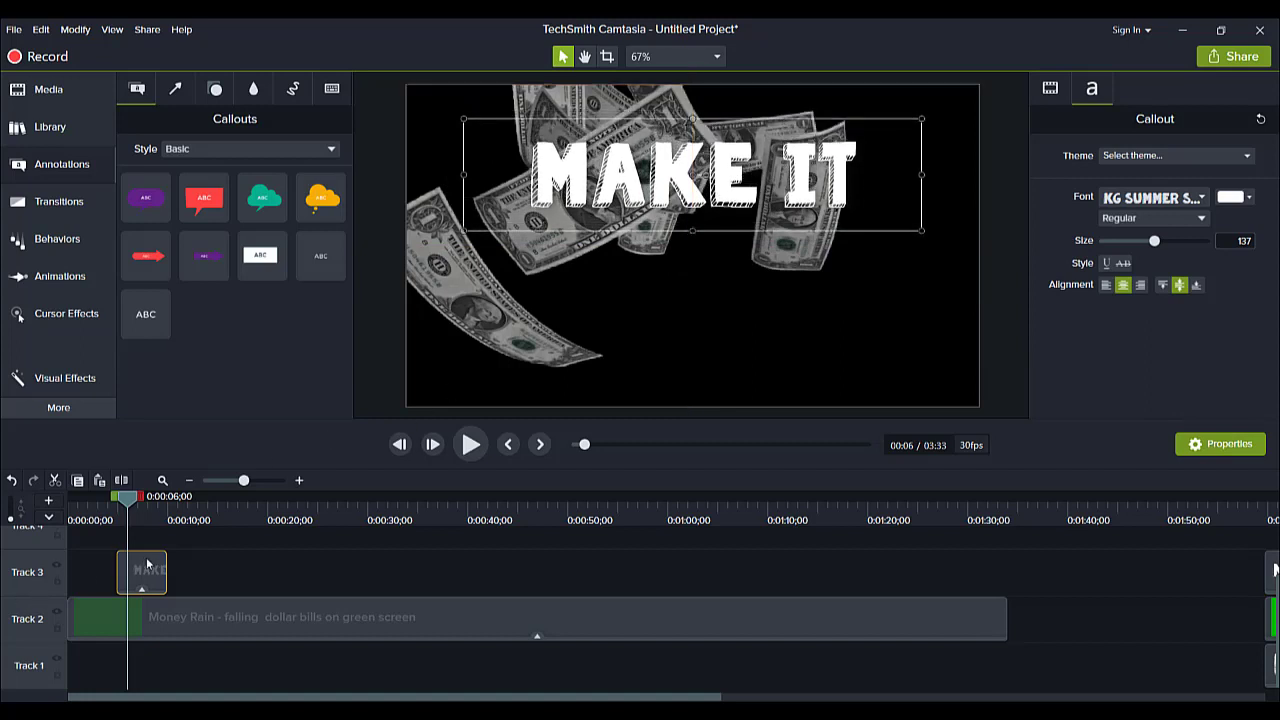
drag(149, 570, 68, 585)
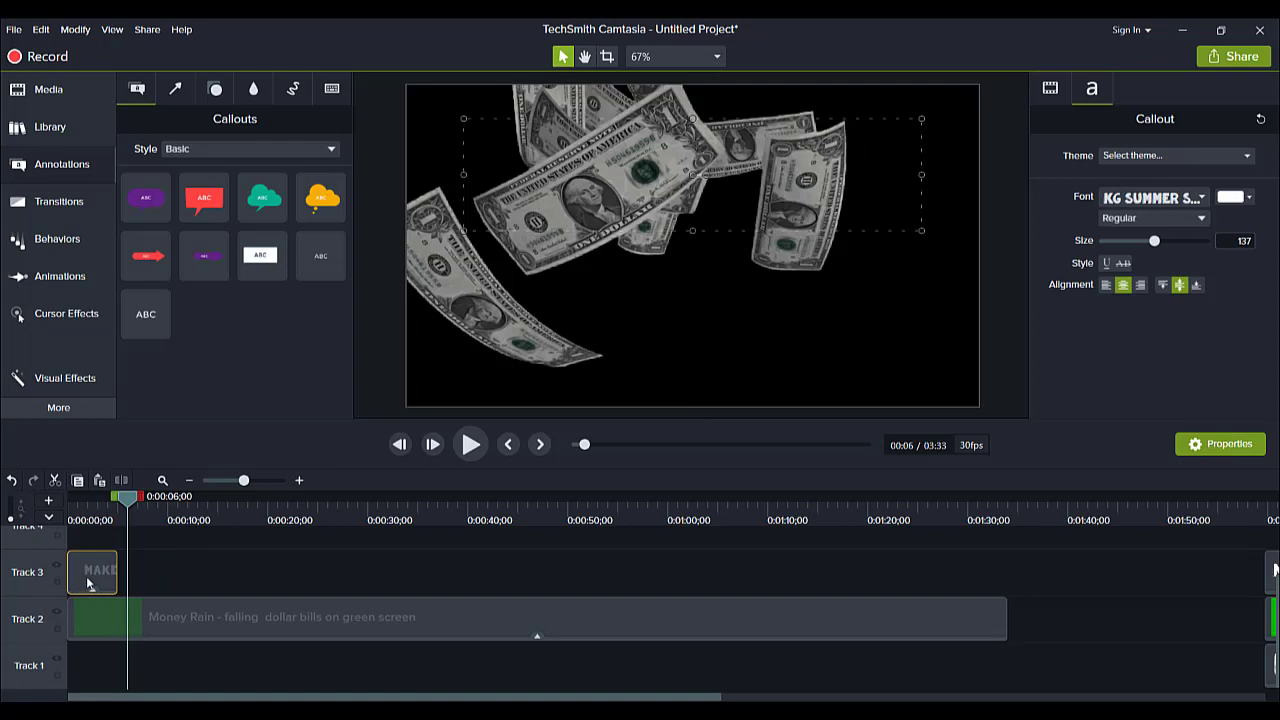
- Copy the MAKE IT callout onto Track 1 and place the copy in the lower half of the frame
click(84, 519)
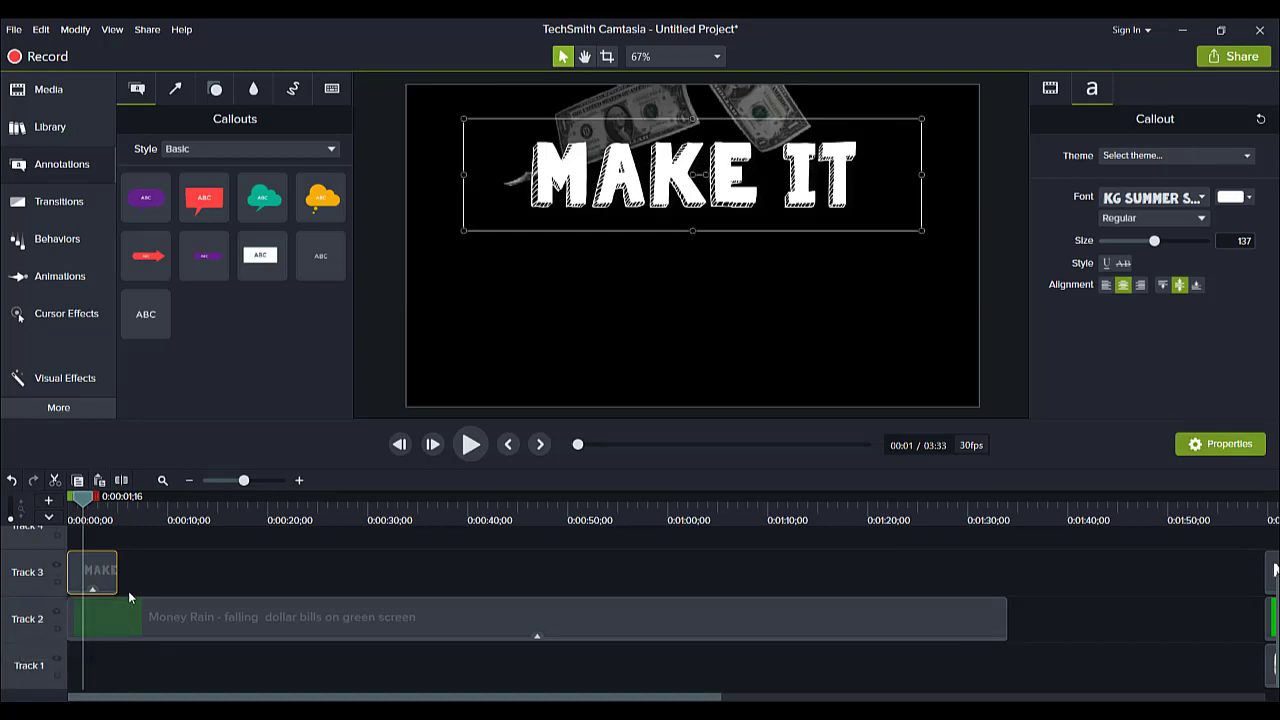
drag(100, 575, 70, 665)
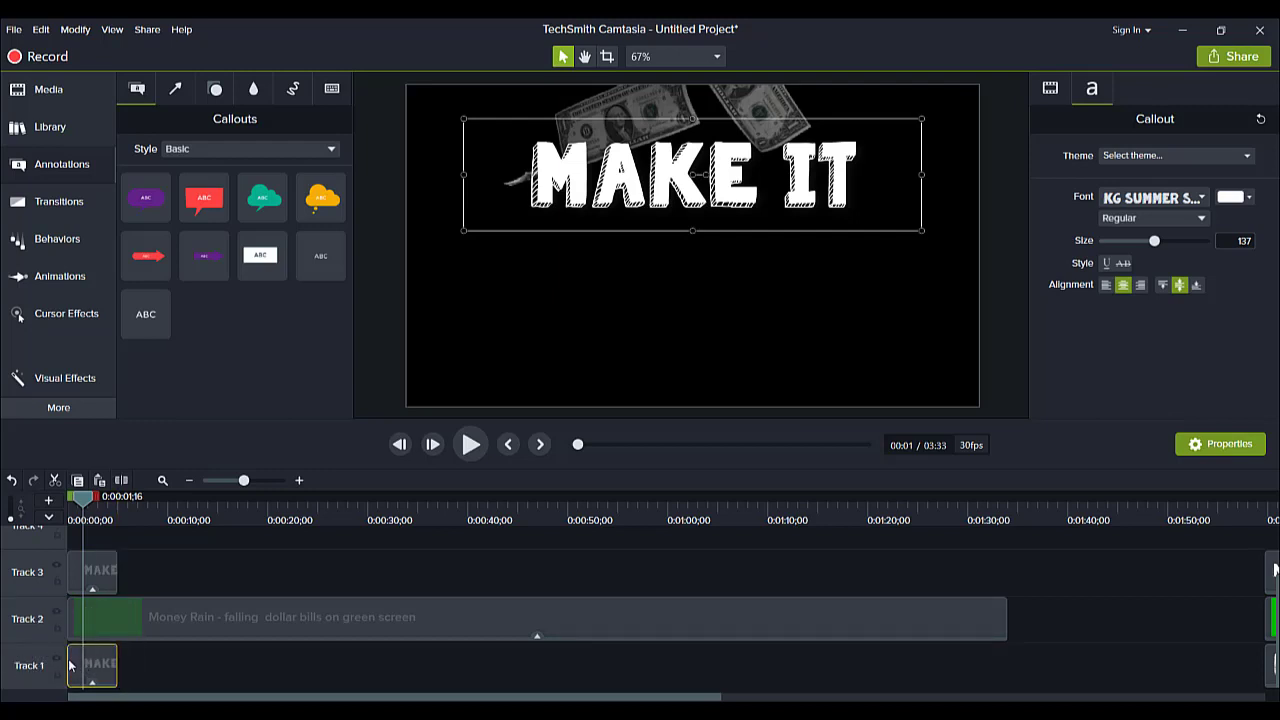
click(84, 512)
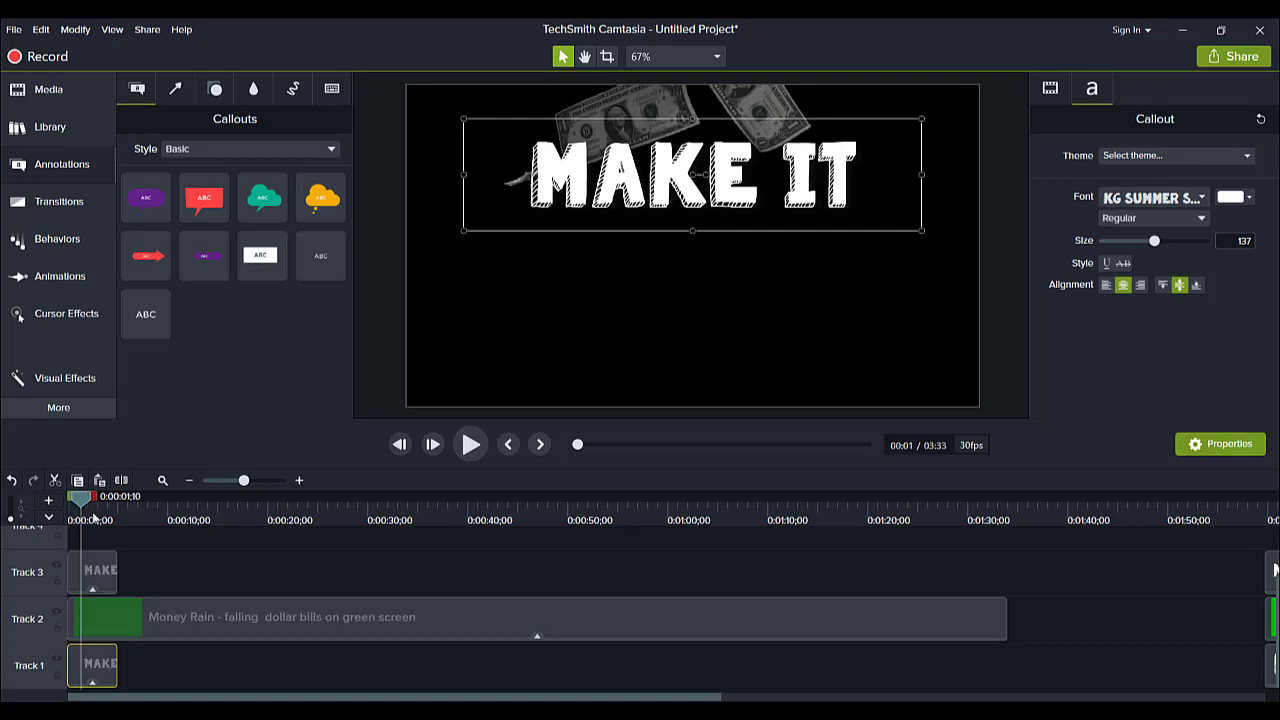
click(91, 519)
click(90, 520)
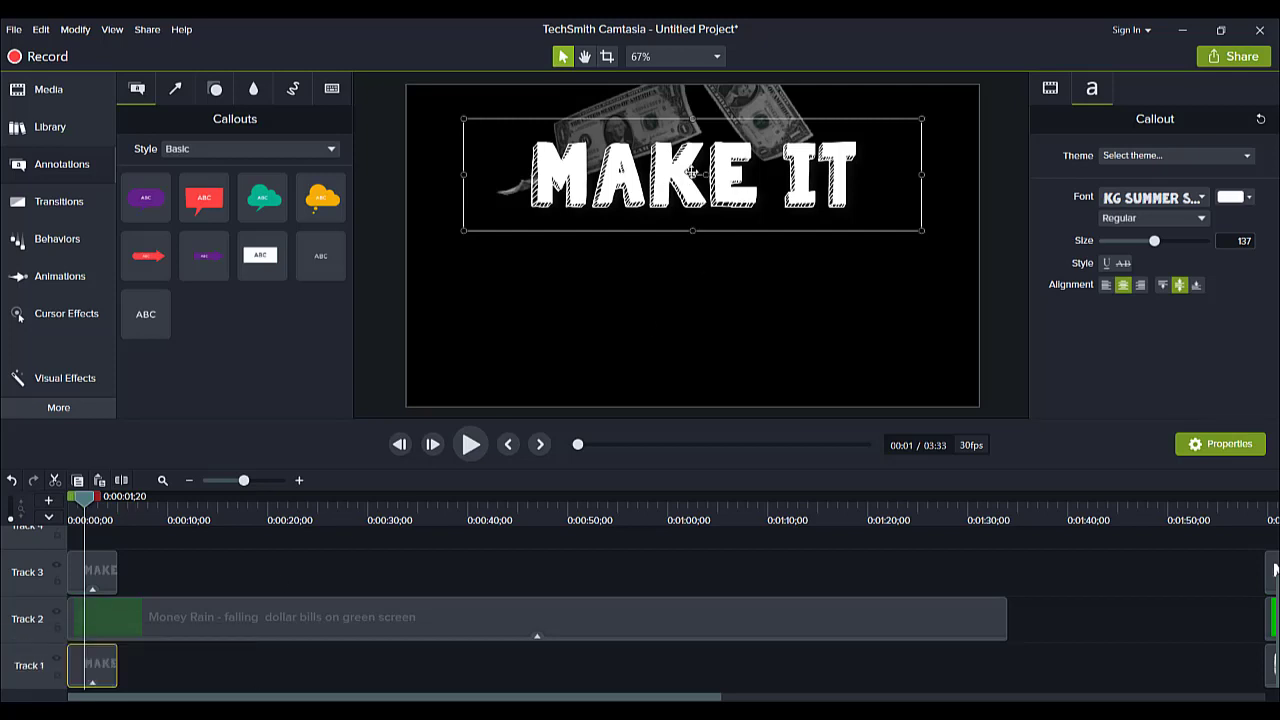
drag(692, 172, 690, 318)
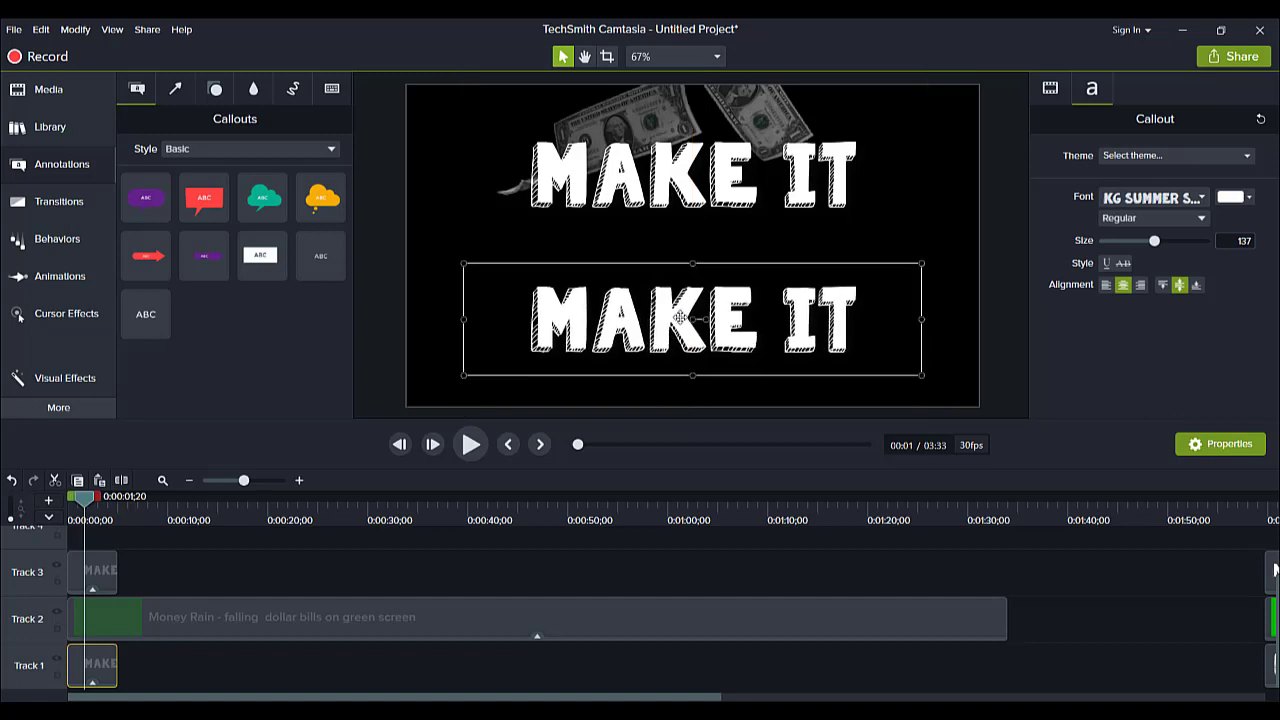
click(679, 318)
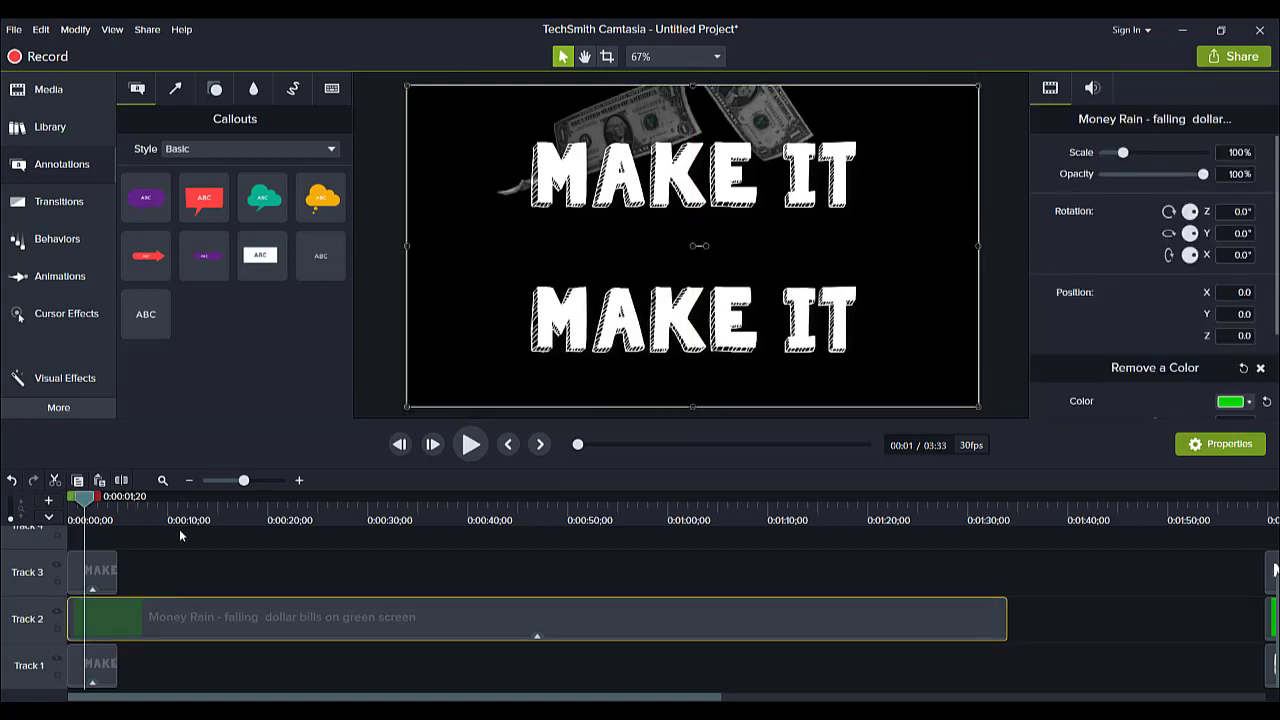
- Retype the Track 1 copy's wording as RAIN and return its clip to 0:00
drag(92, 664, 705, 665)
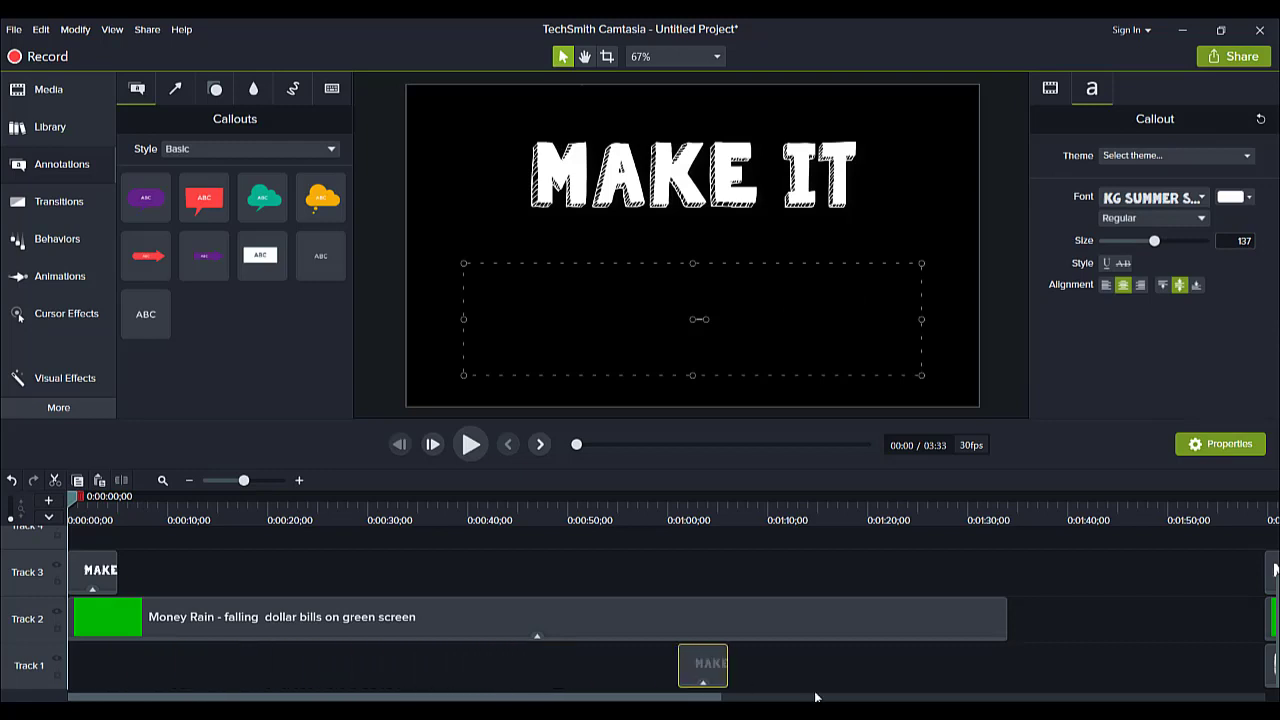
drag(815, 697, 1114, 668)
click(1079, 517)
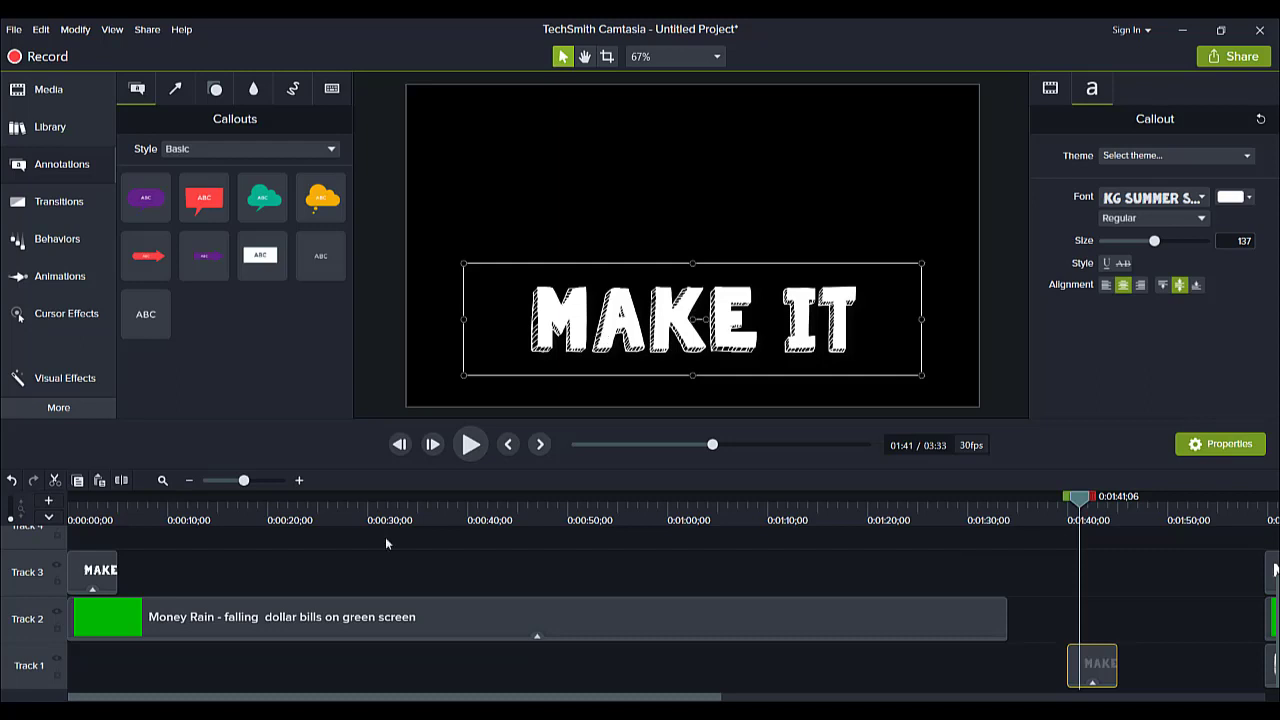
double_click(650, 338)
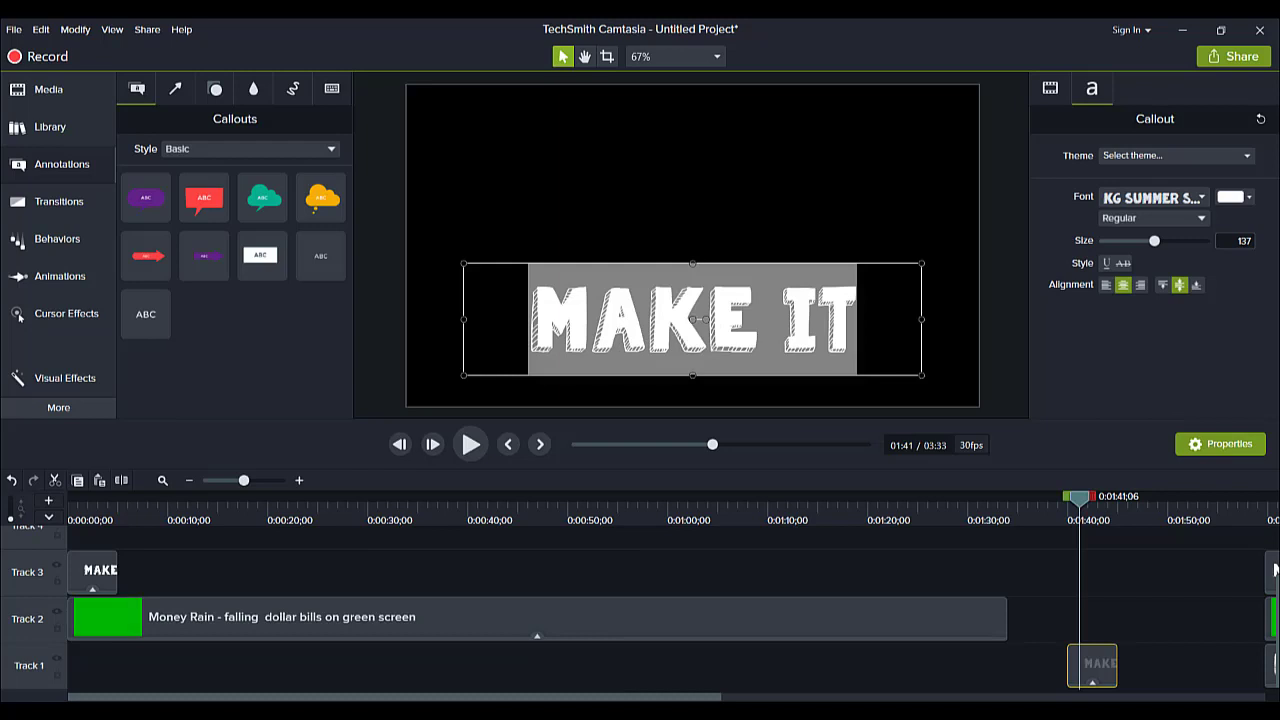
mouse_move(596, 716)
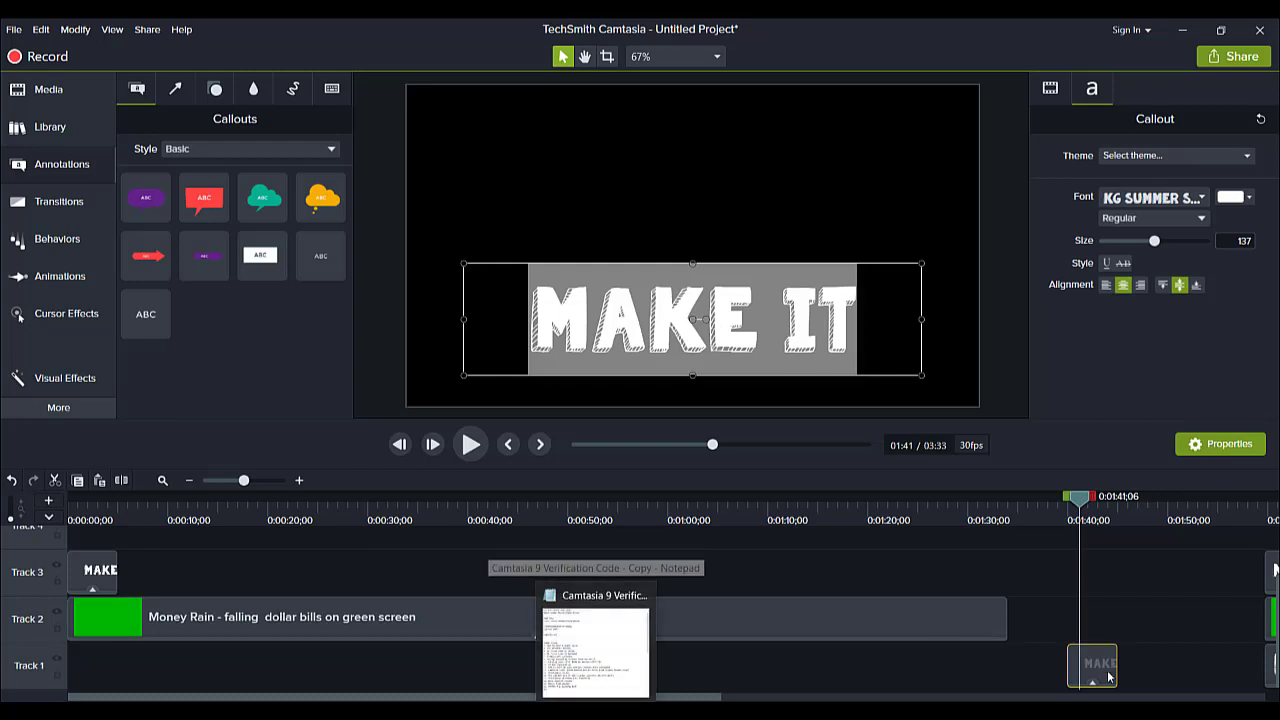
text(RAIN)
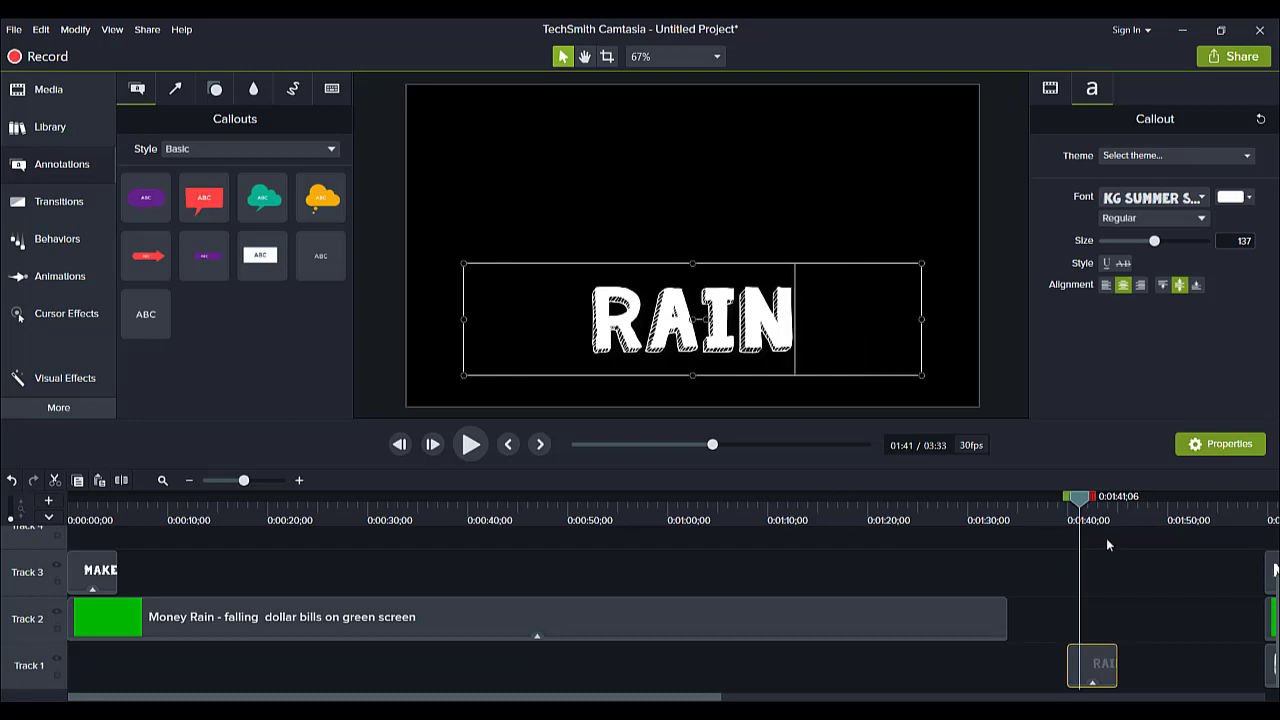
drag(1077, 670, 22, 666)
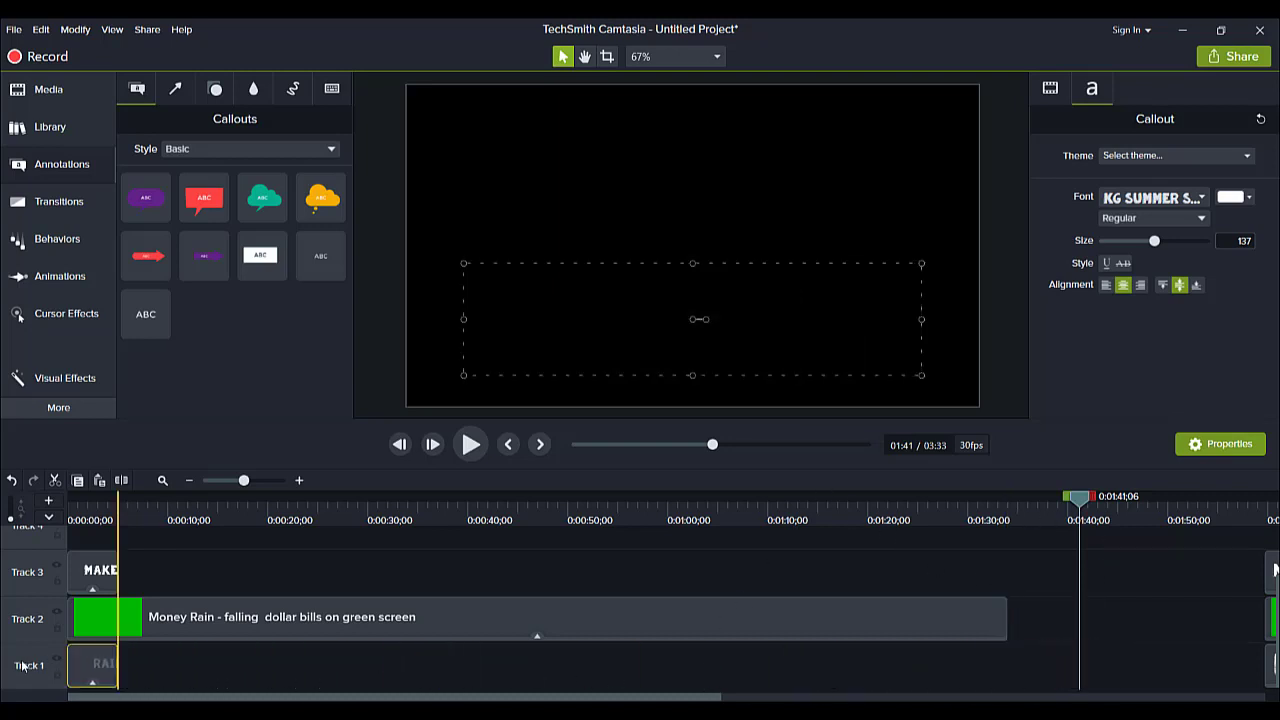
click(76, 512)
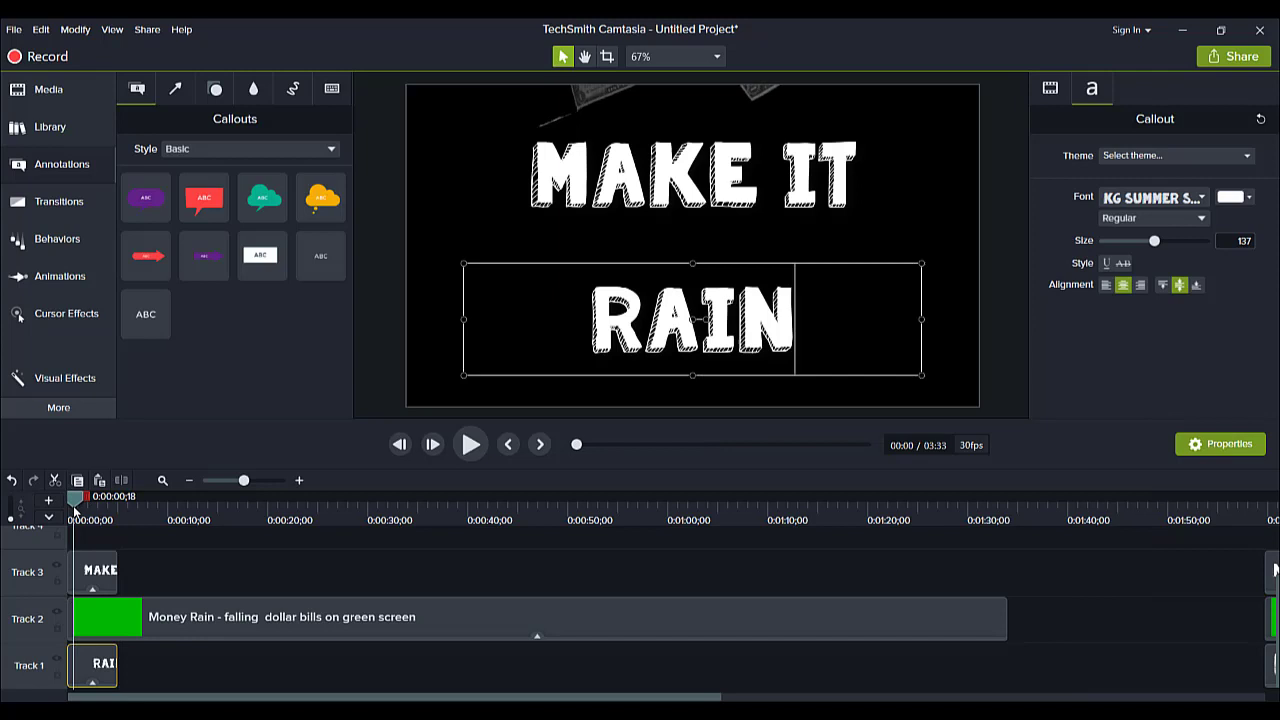
- Extend the MAKE IT and RAIN clips to the same end point and preview the result
click(114, 570)
drag(124, 569, 753, 570)
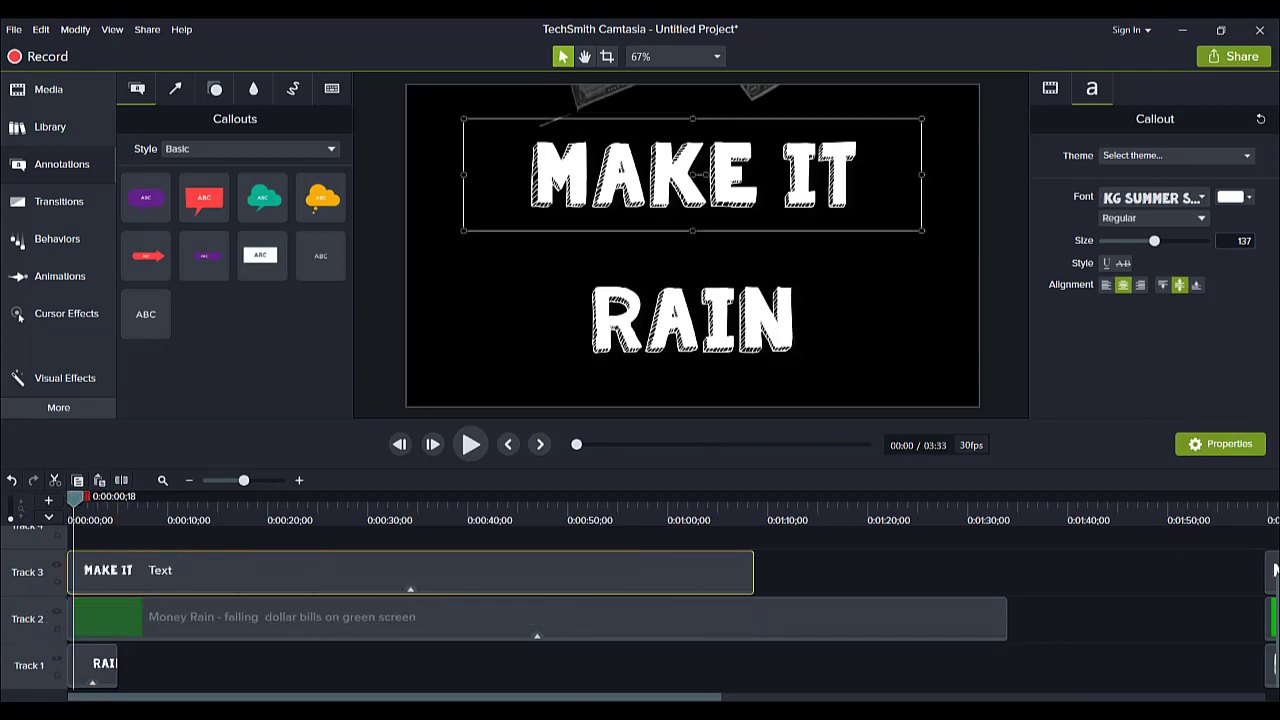
drag(116, 670, 753, 670)
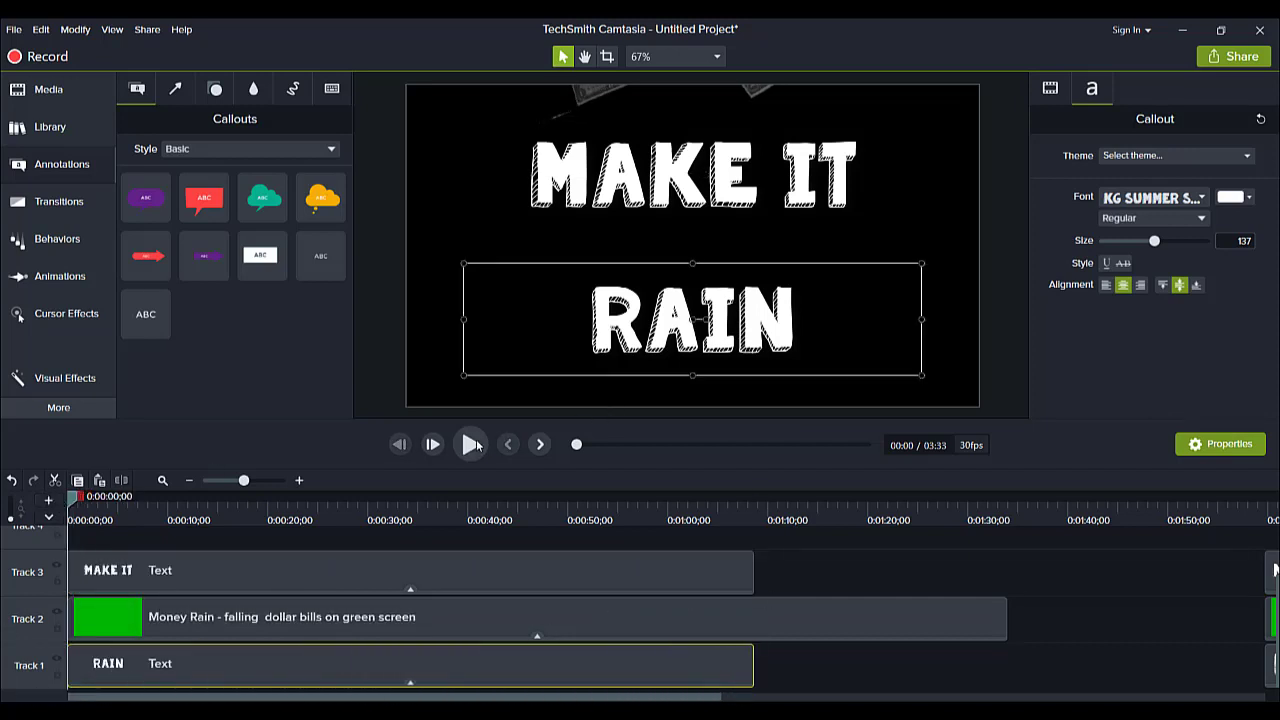
click(470, 445)
mouse_move(470, 718)
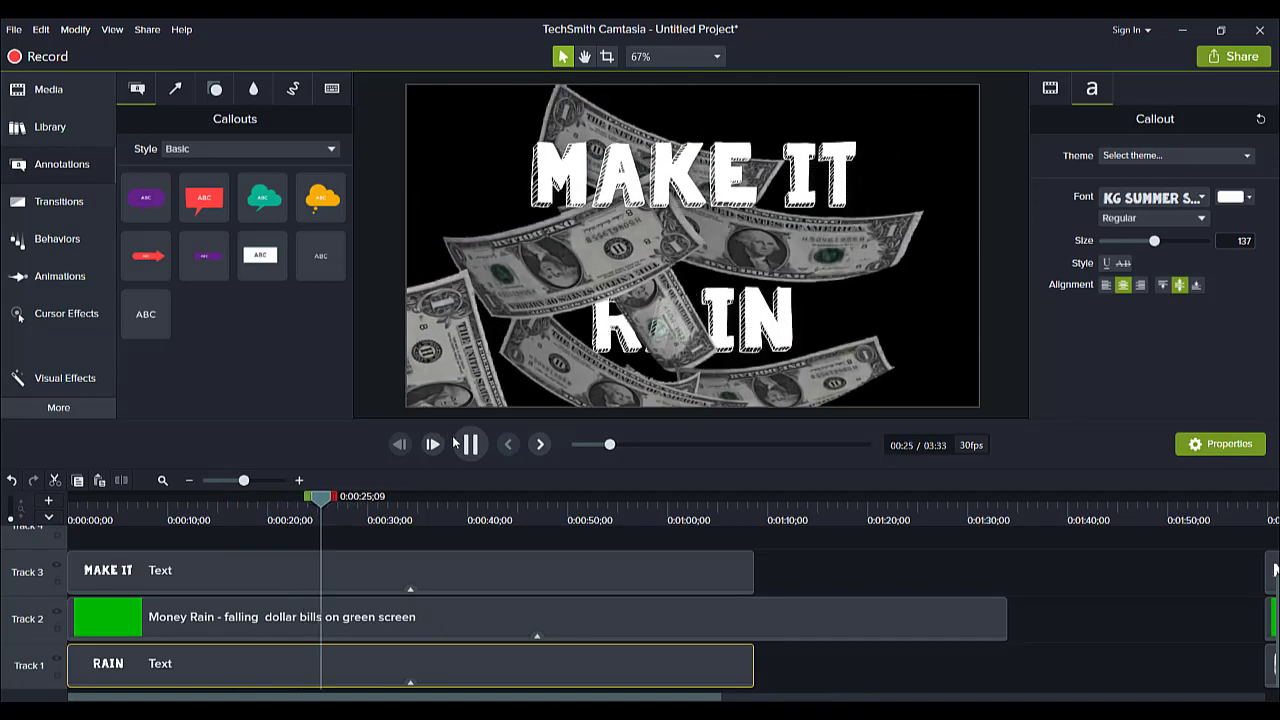
- Review Money Rain's Remove a Color settings (tolerance 41%, softness 20%, defringe -15%), then rewind to 0:00
drag(369, 619, 390, 620)
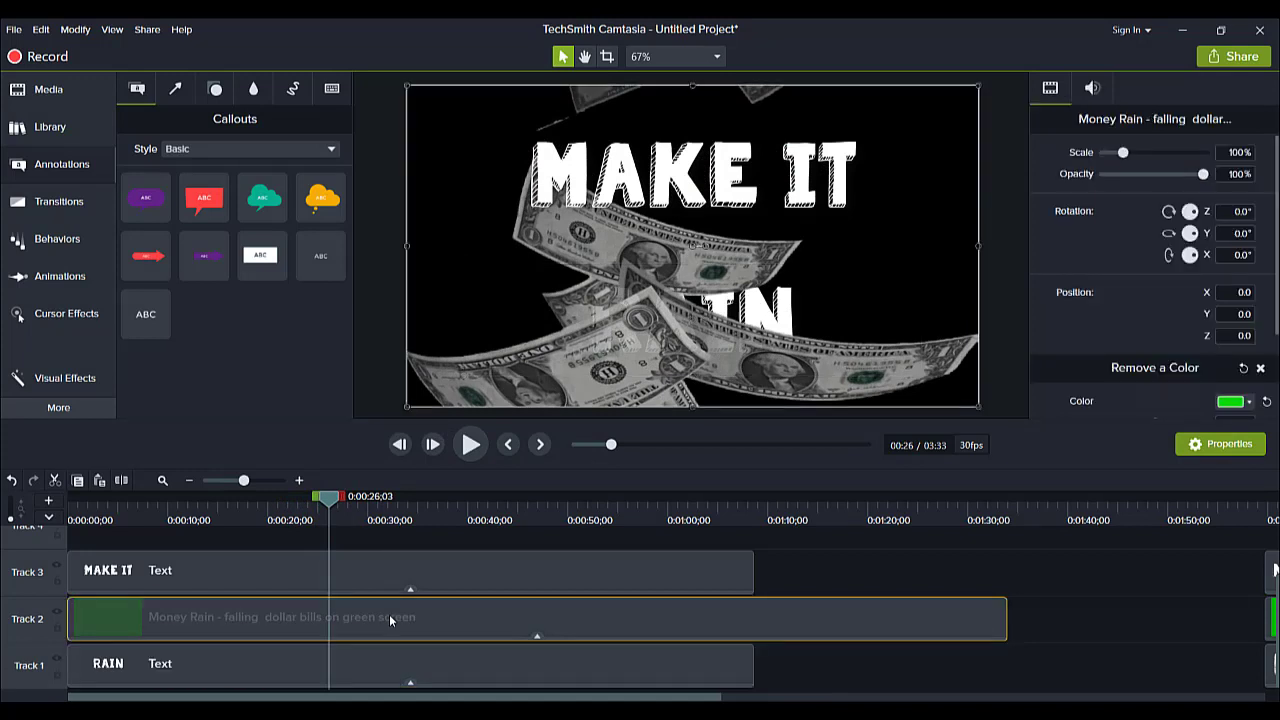
drag(1273, 152, 1151, 306)
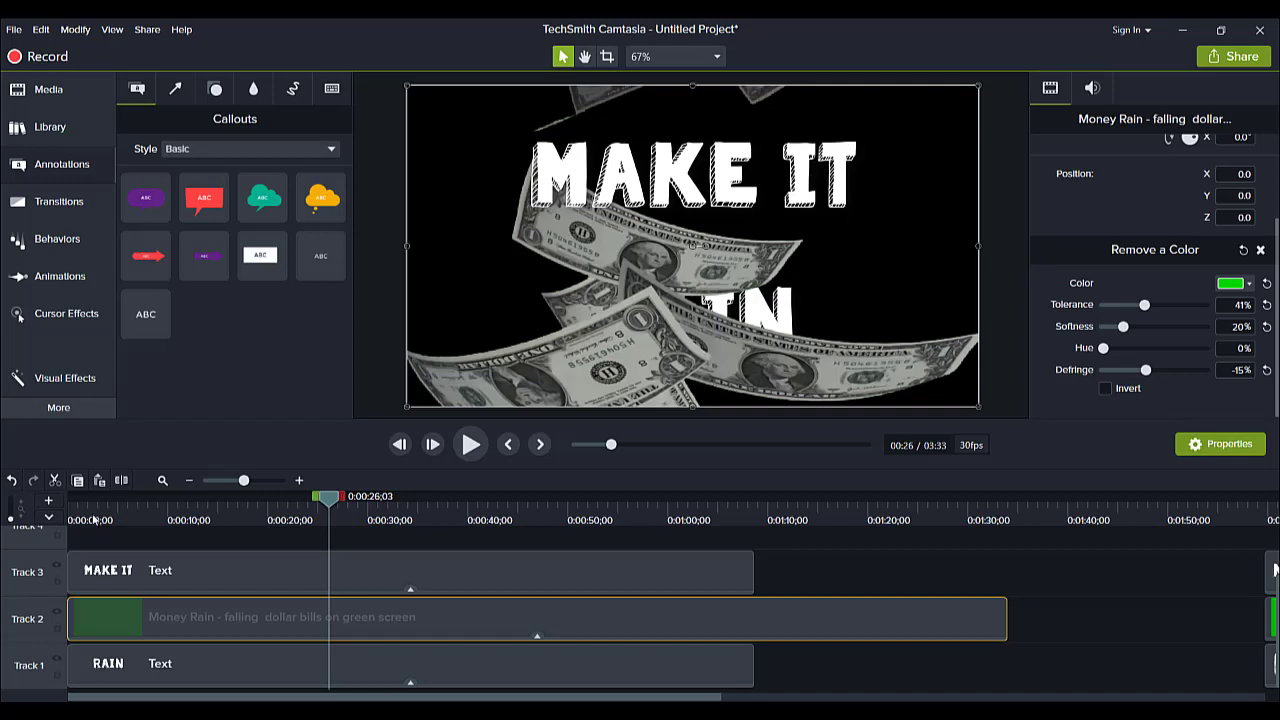
key(ctrl+Home)
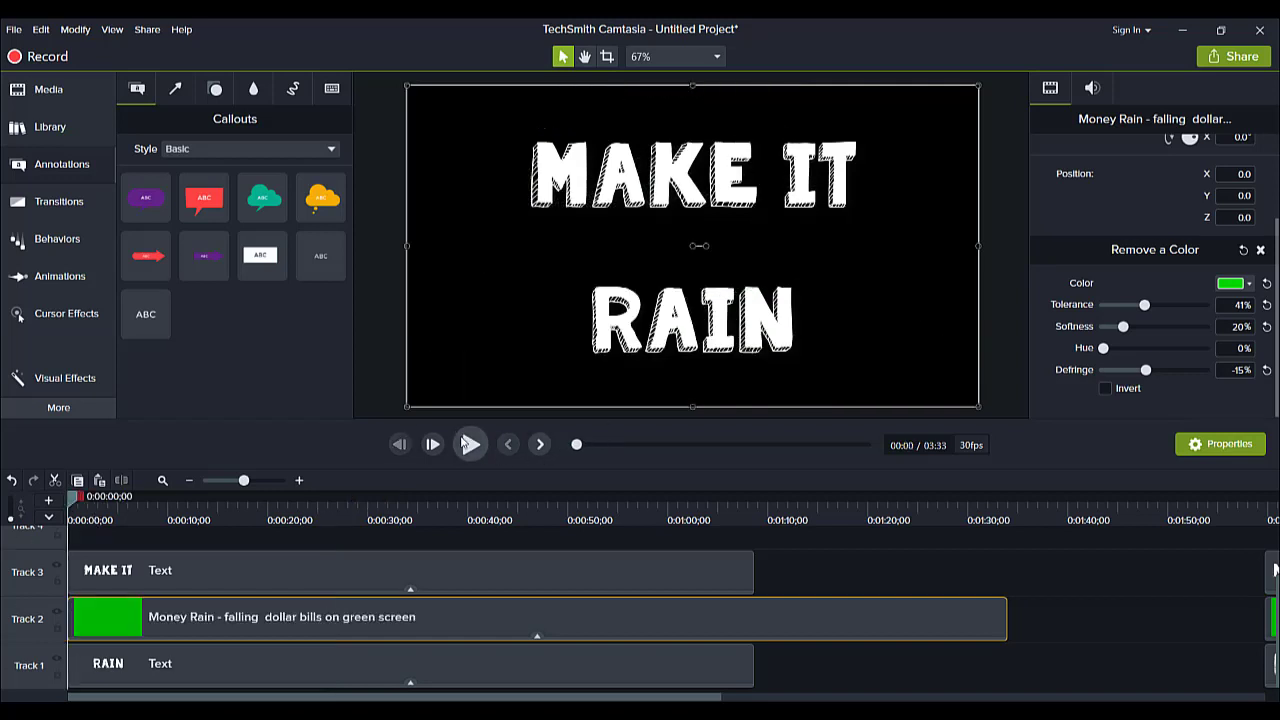
click(470, 444)
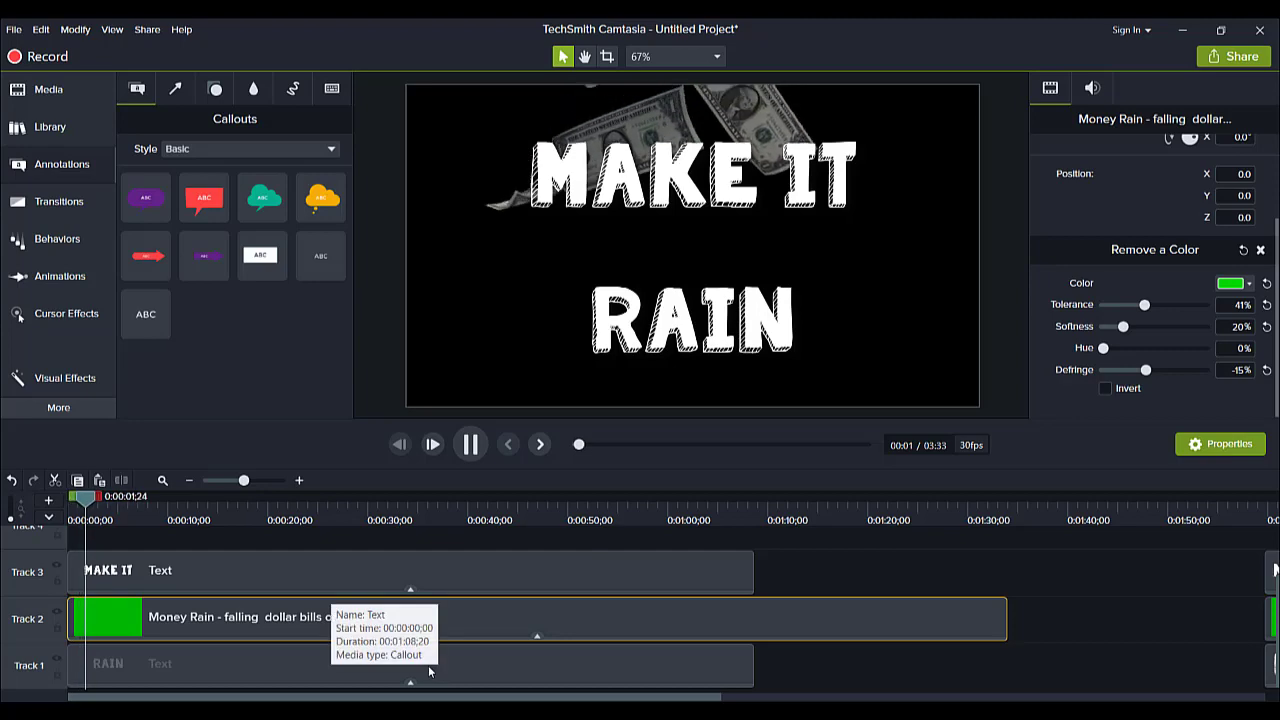